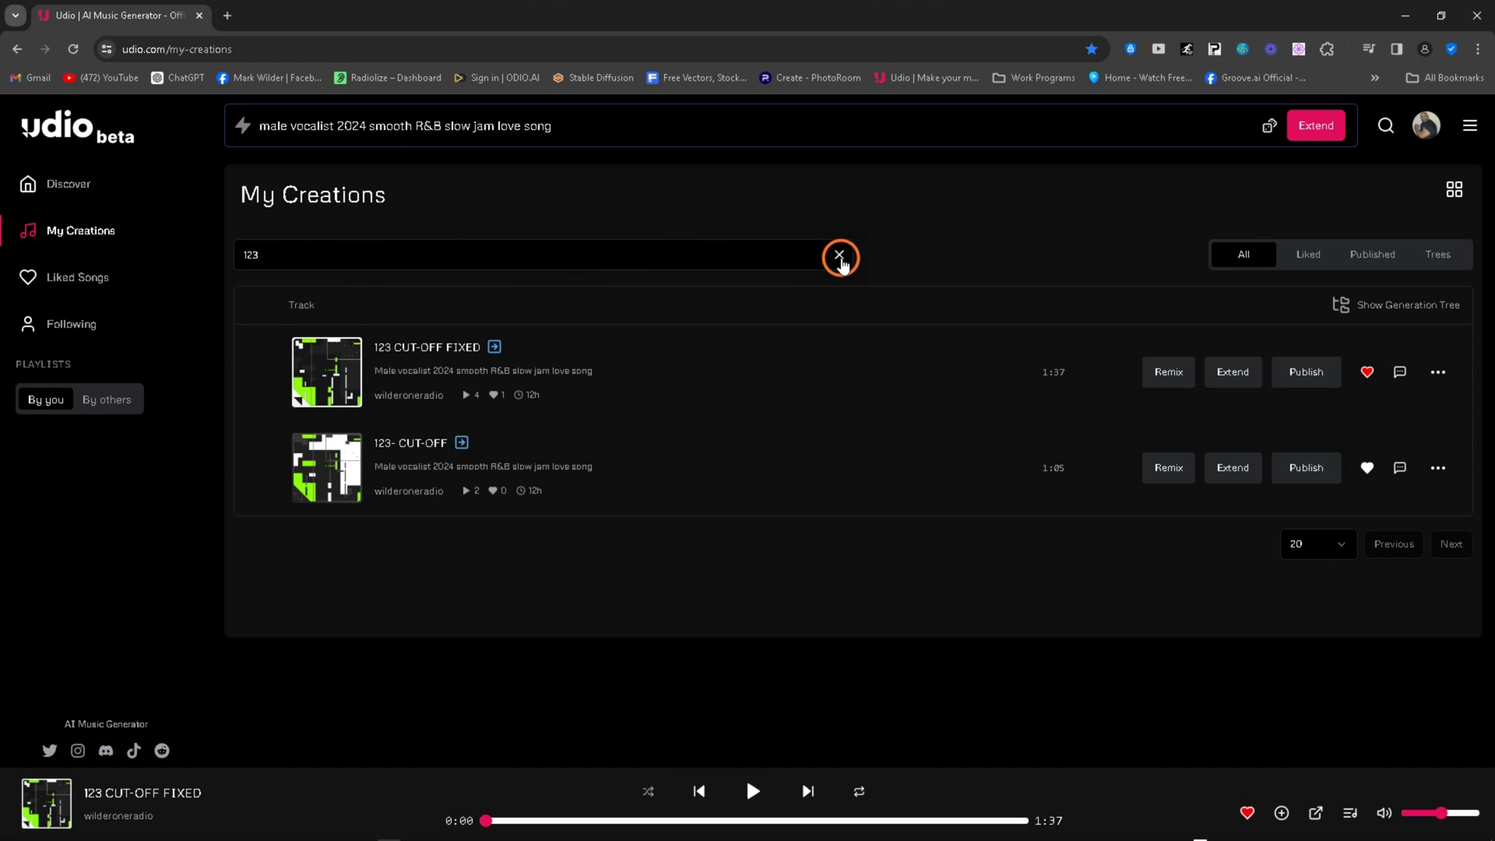
Step: Clear the old search and filter My Creations by '123'
{"action": "left_click", "coordinate": [839, 256]}
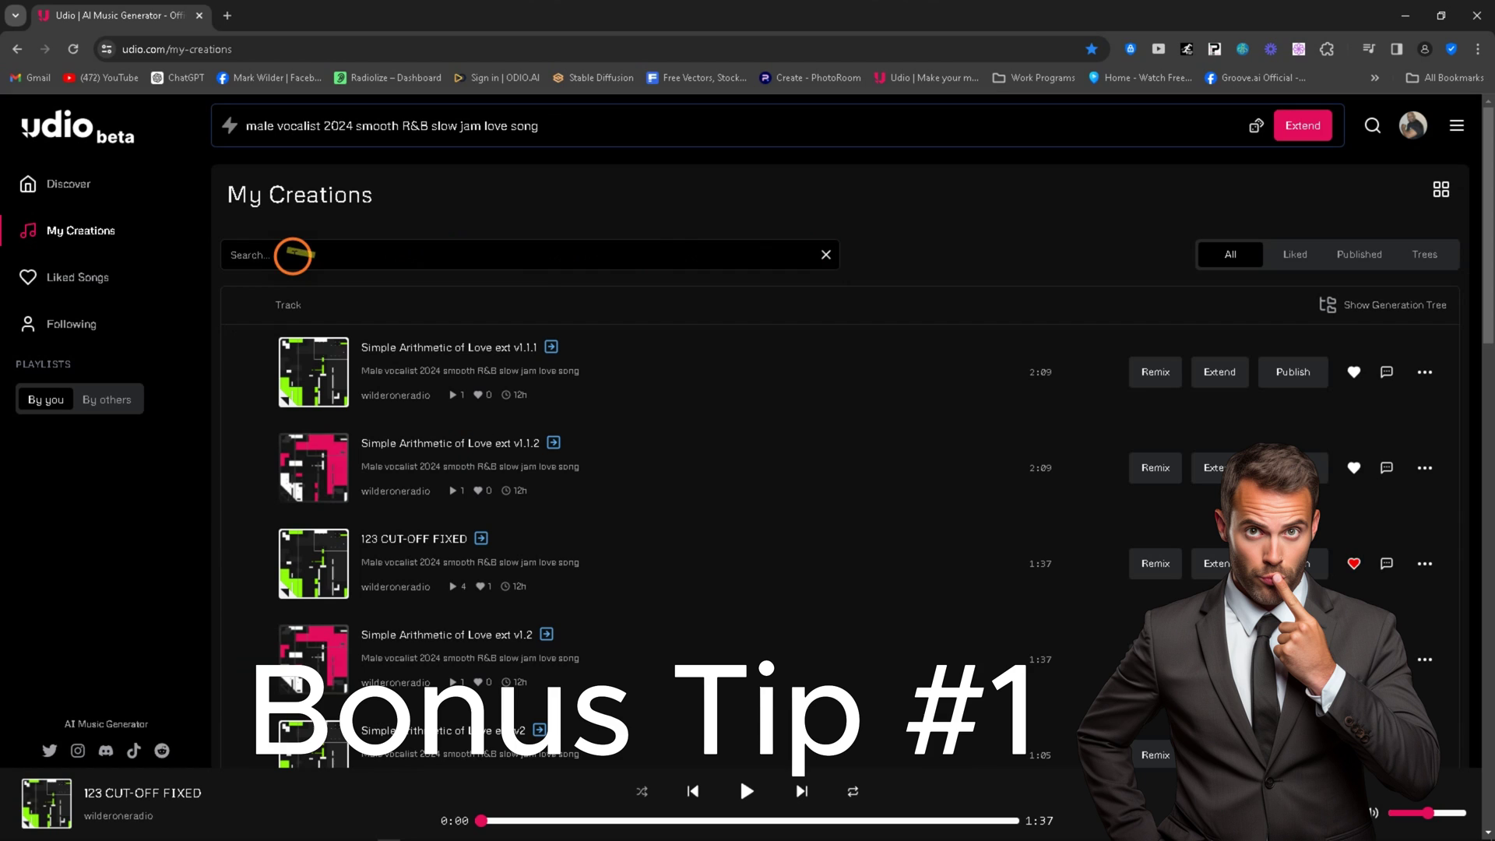
{"action": "left_click", "coordinate": [265, 257]}
{"action": "type", "text": "12"}
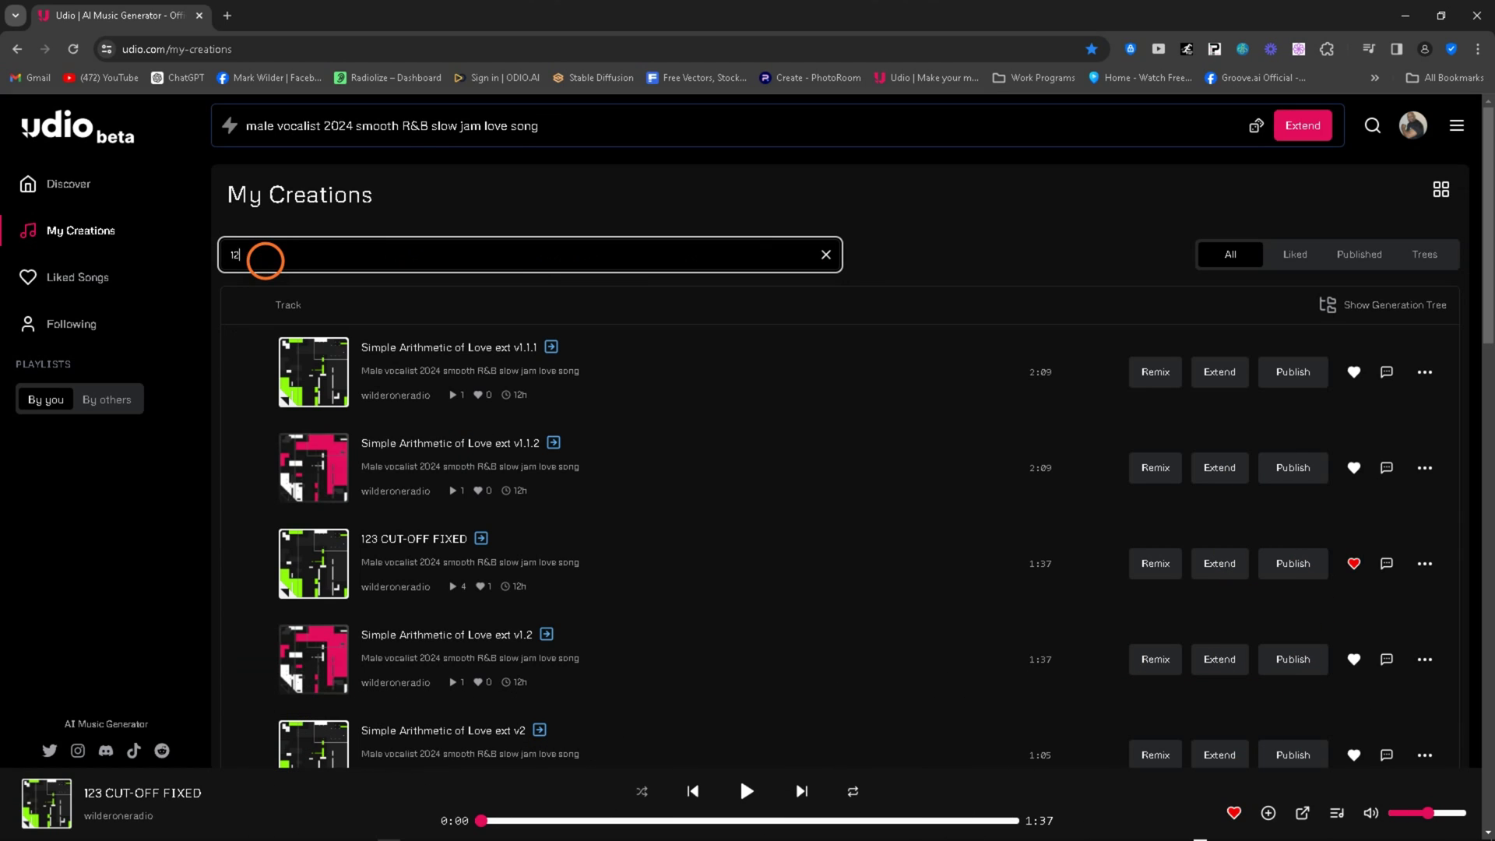
{"action": "type", "text": "3"}
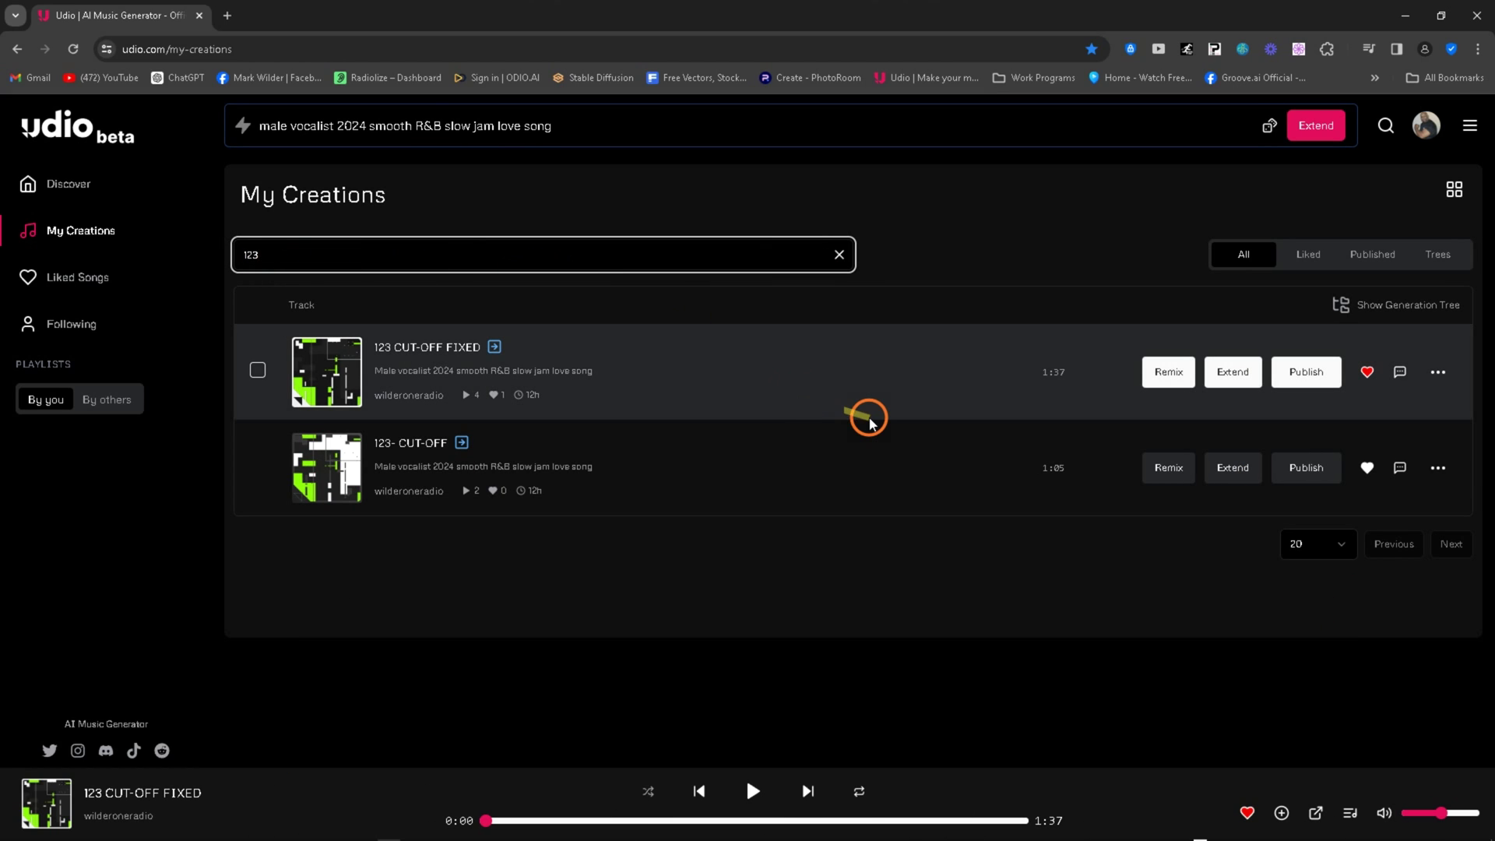
{"action": "mouse_move", "coordinate": [818, 467]}
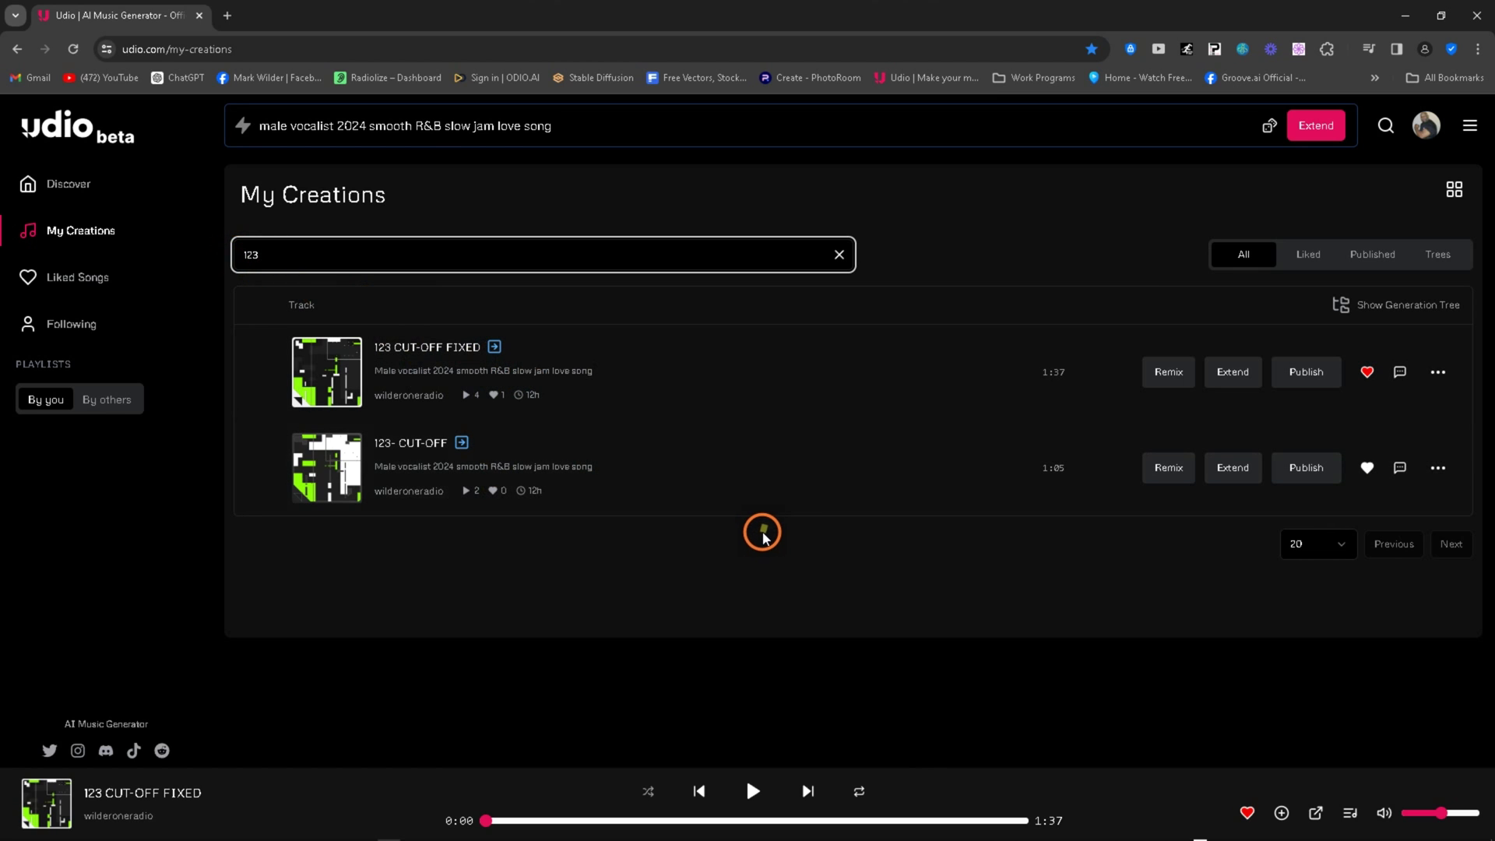
{"action": "mouse_move", "coordinate": [584, 488]}
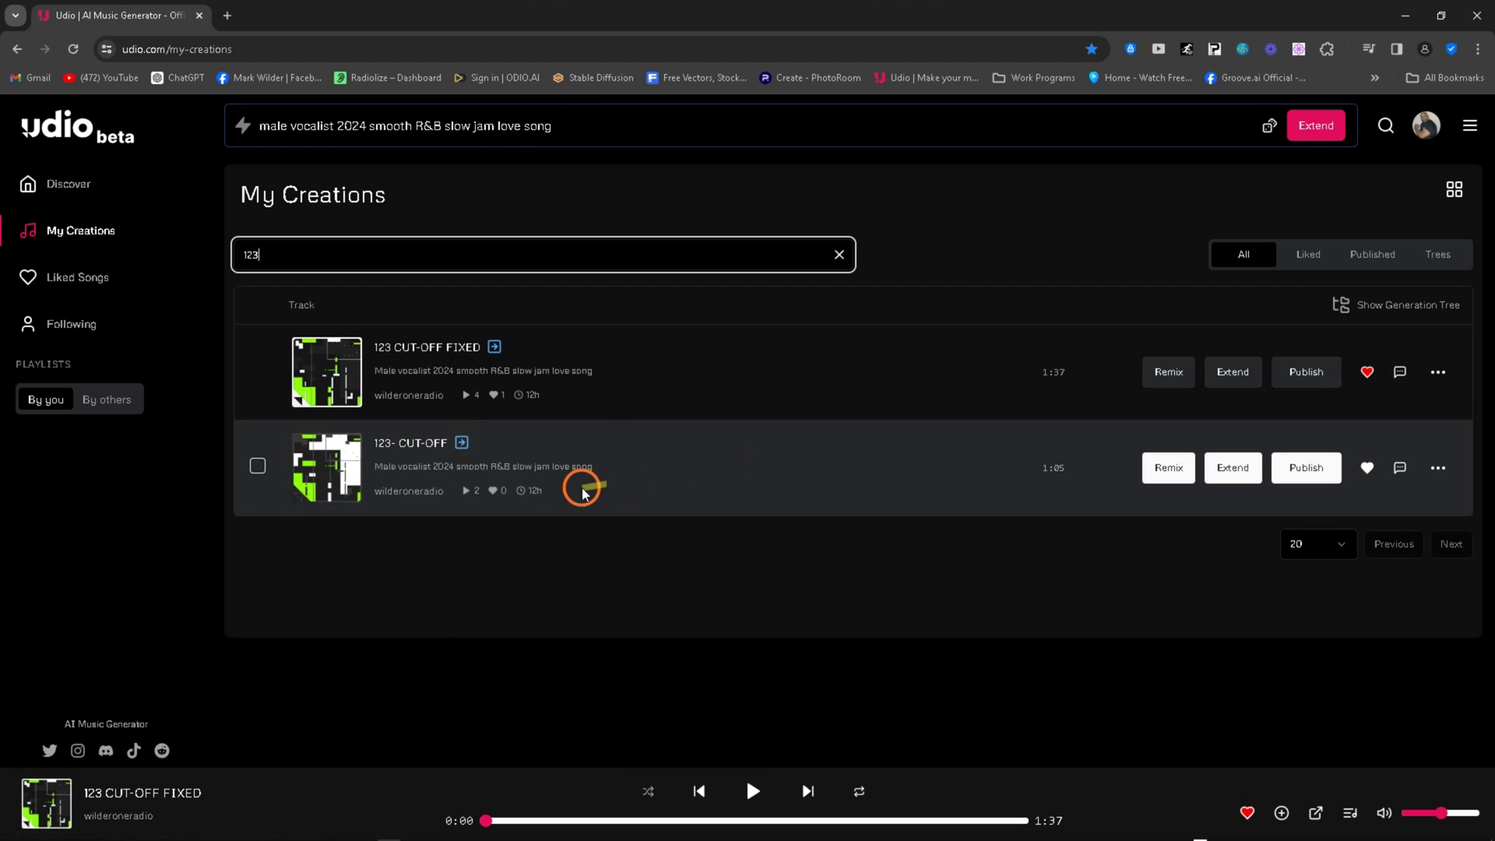
Step: Read the 123- CUT-OFF lyrics, then return to My Creations with 123 CUT-OFF FIXED loaded
{"action": "left_click", "coordinate": [764, 473]}
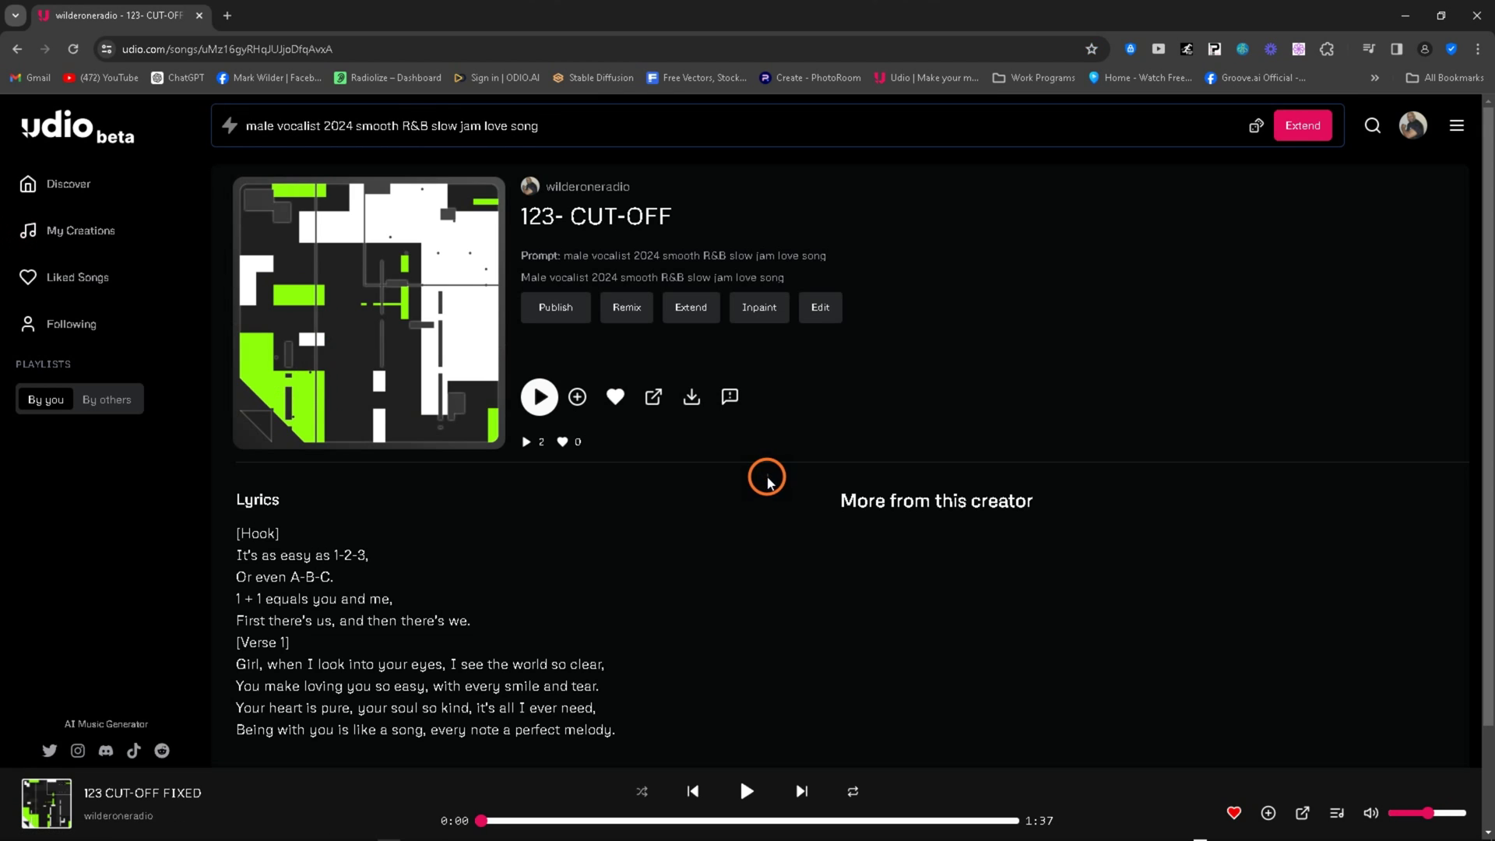
{"action": "scroll", "coordinate": [604, 487], "scroll_direction": "down", "scroll_amount": 2}
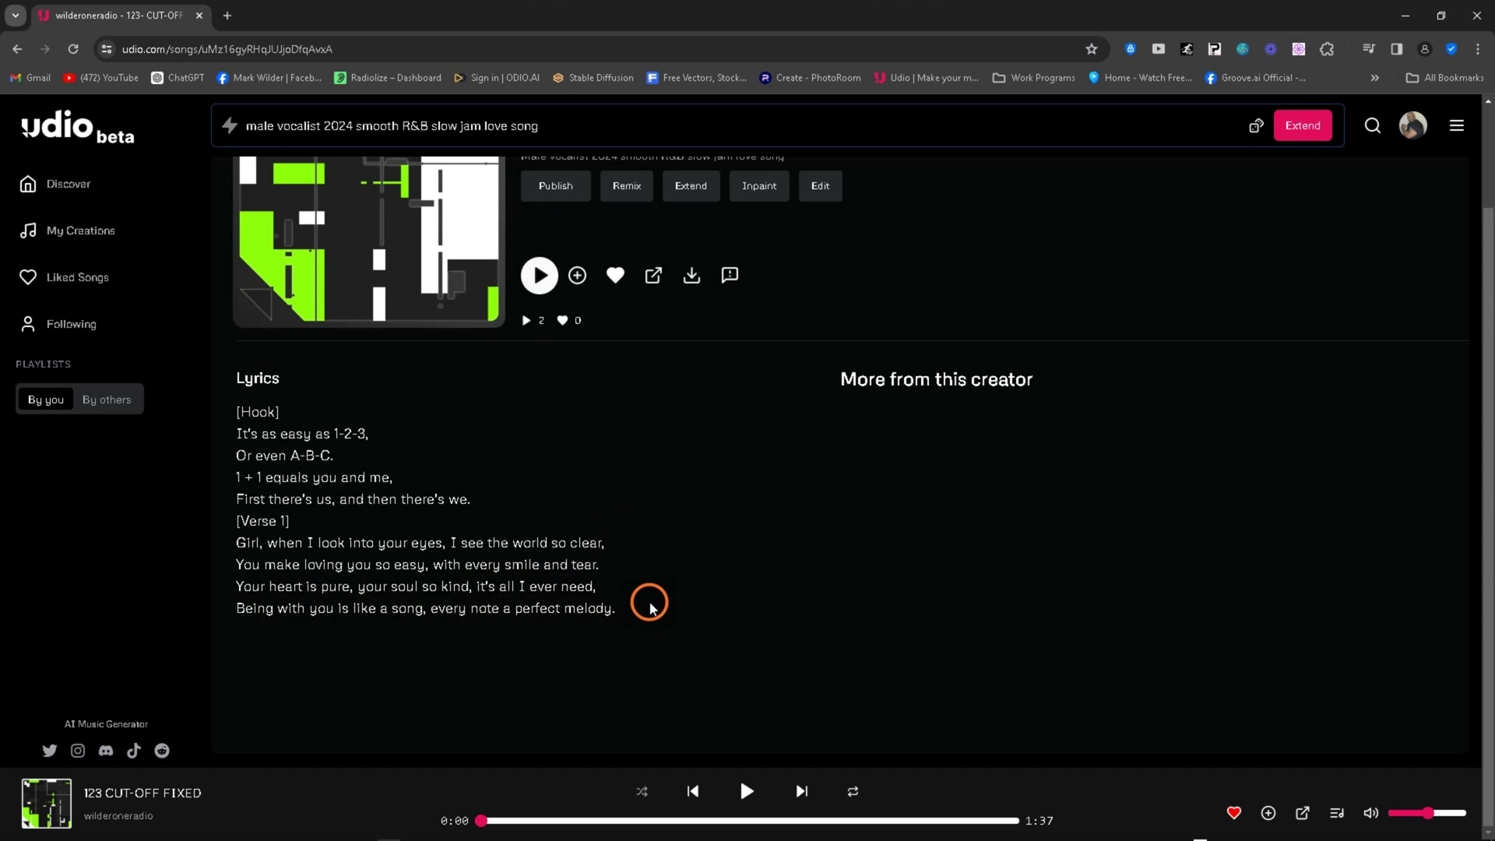
{"action": "left_click", "coordinate": [97, 232]}
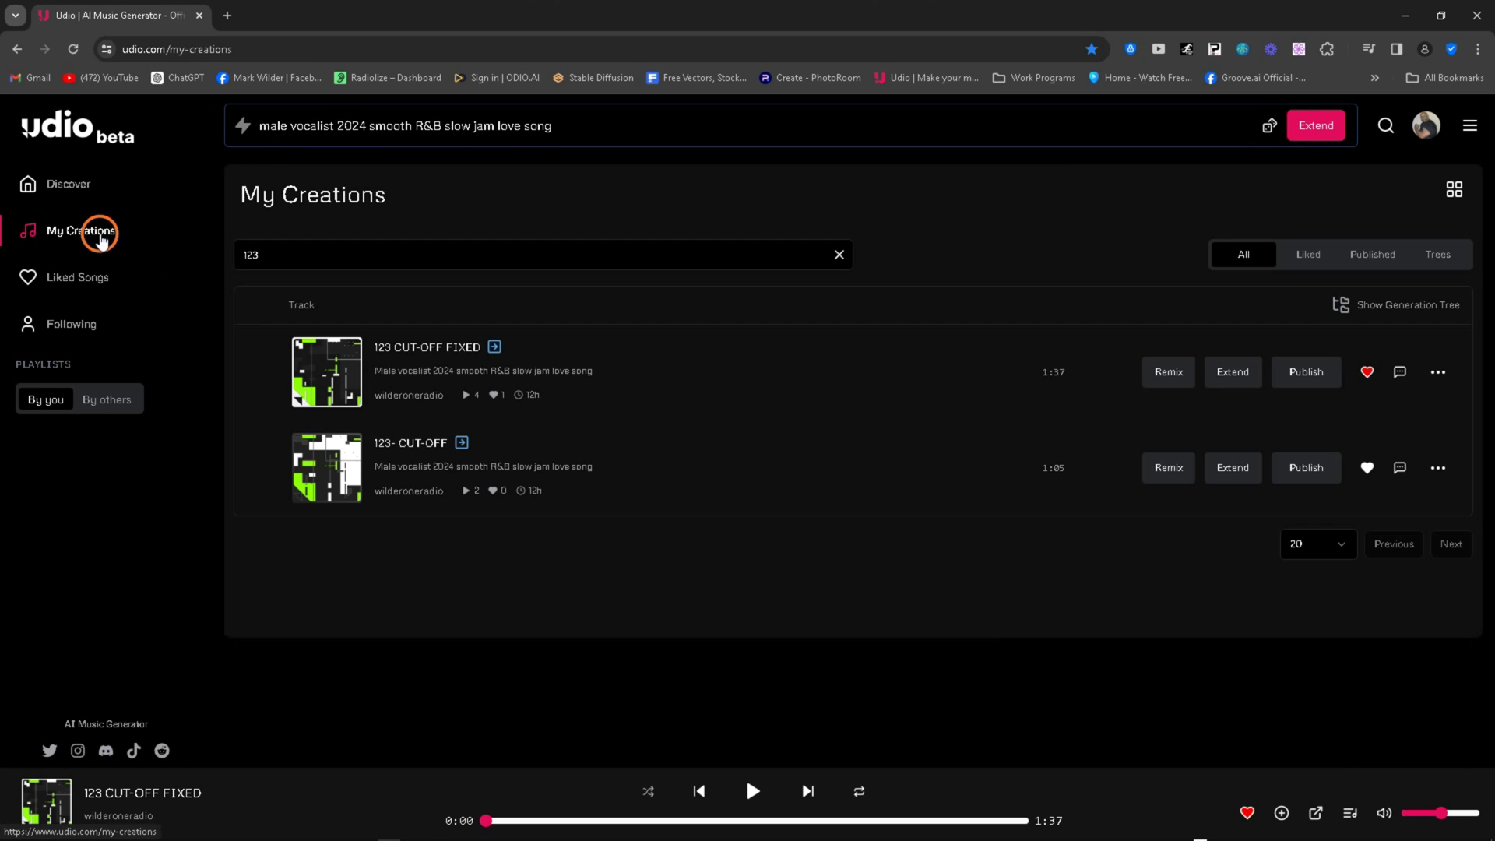
{"action": "left_click", "coordinate": [327, 467]}
{"action": "left_click", "coordinate": [974, 820]}
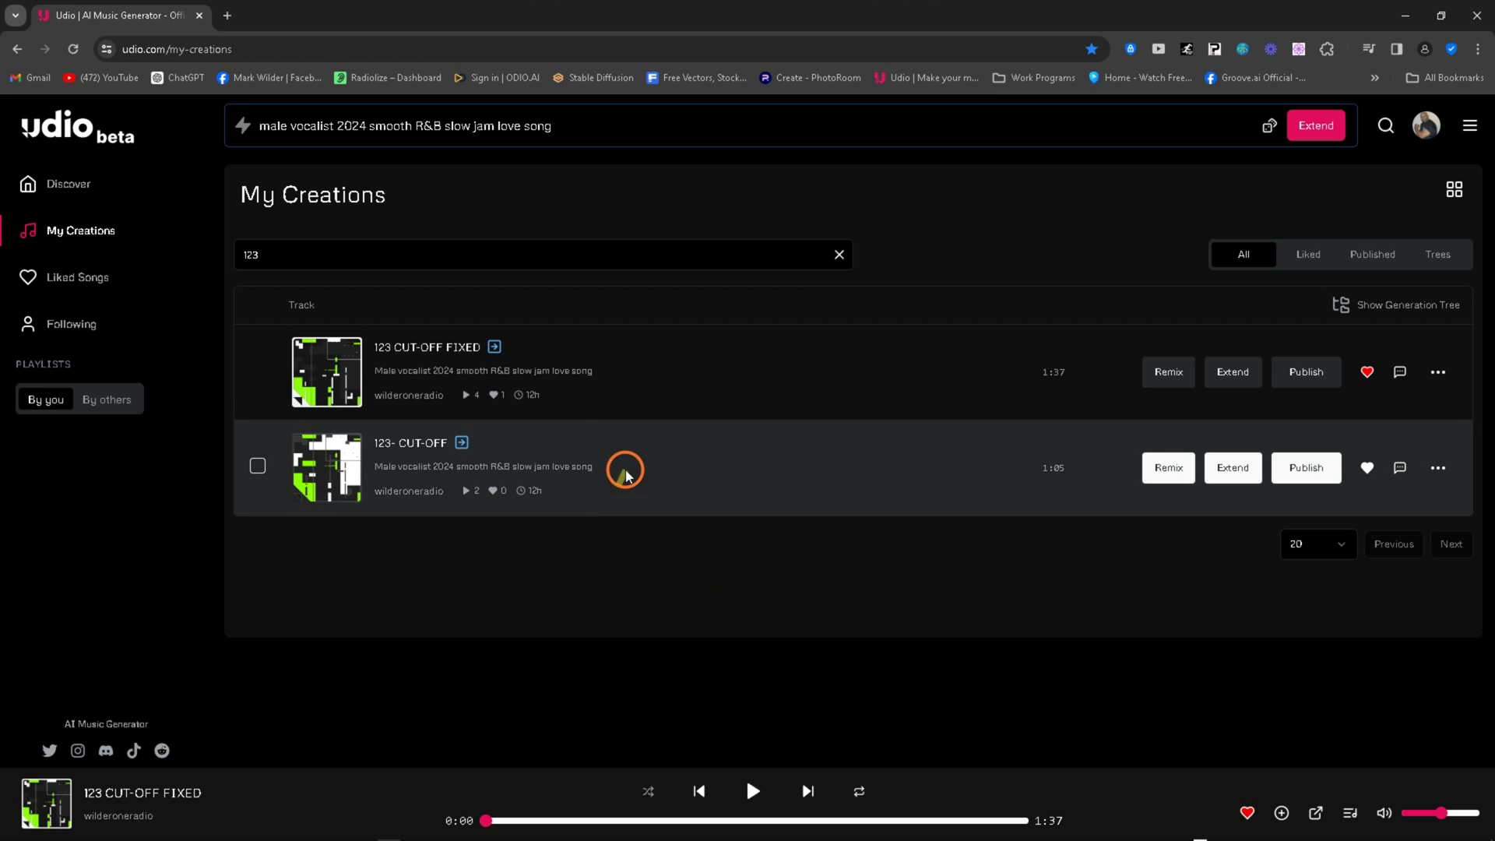
Step: Set up a 123- CUT-OFF extension with clip start at 95% and custom lyrics
{"action": "left_click", "coordinate": [1233, 469]}
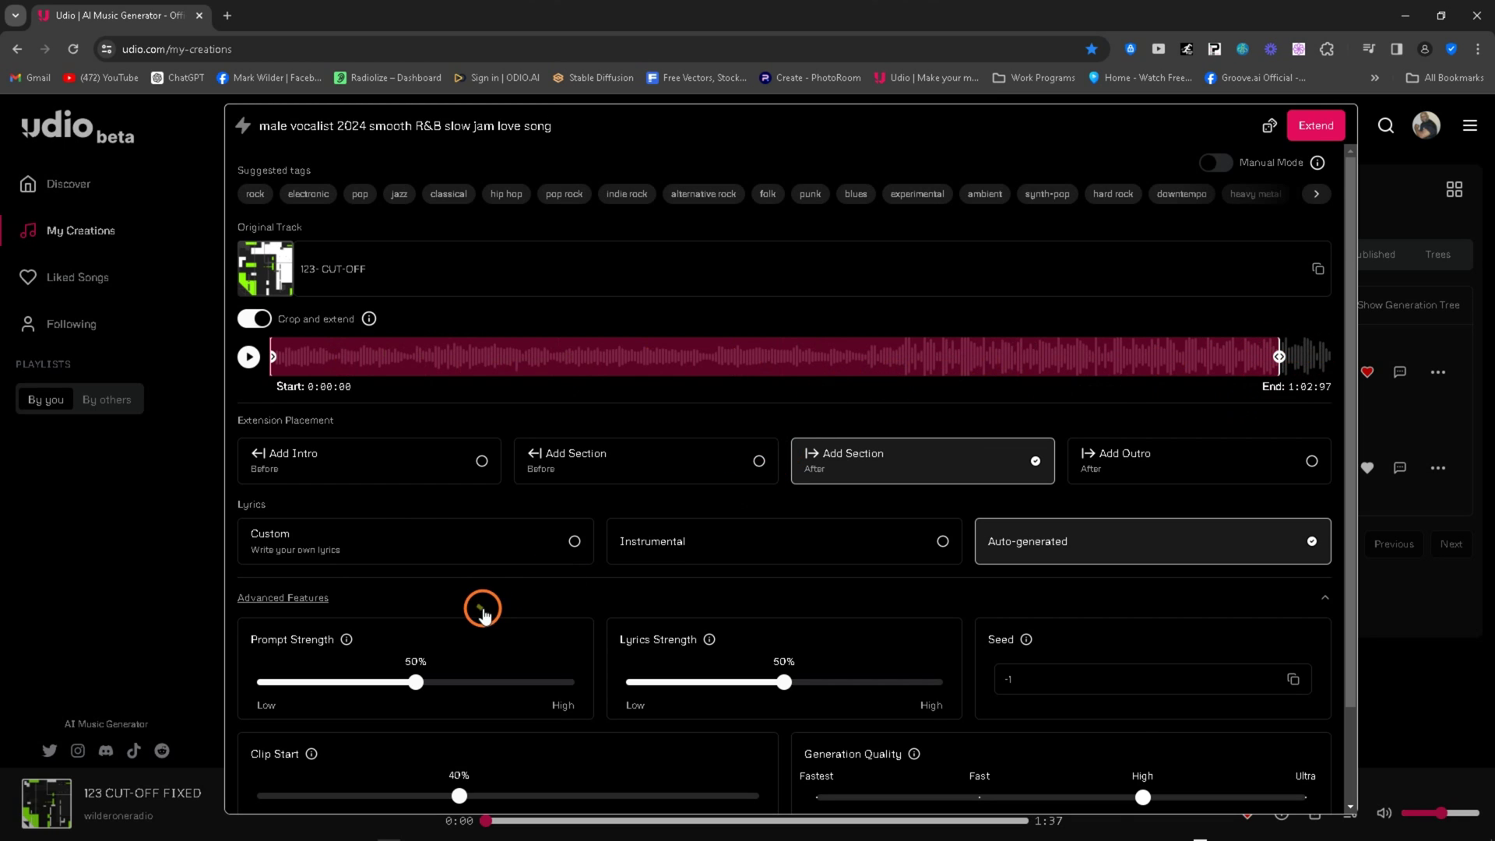
{"action": "scroll", "coordinate": [484, 611], "scroll_direction": "down", "scroll_amount": 2}
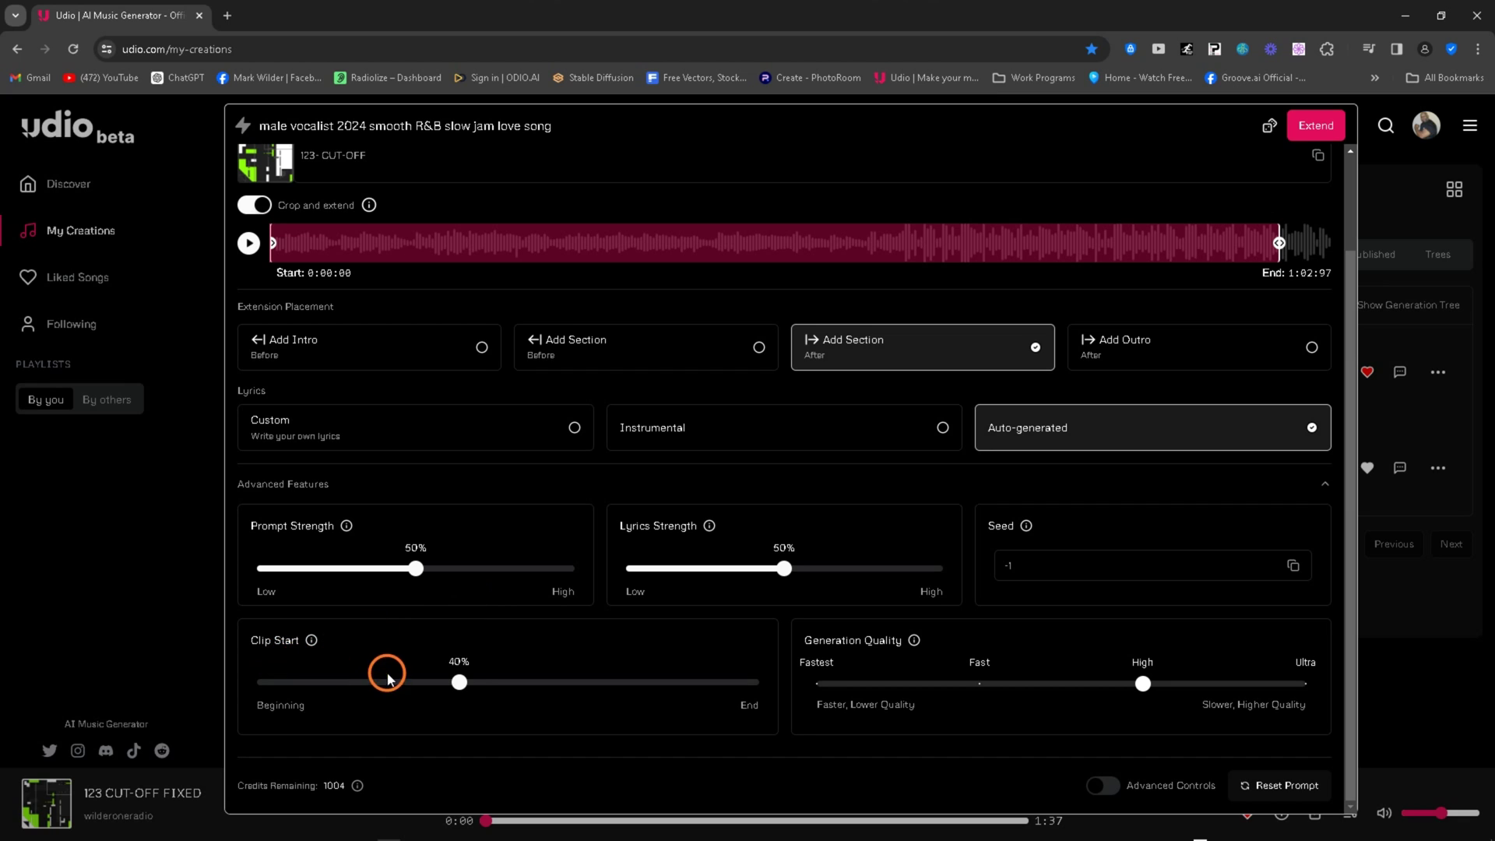
{"action": "left_click_drag", "start_coordinate": [459, 682], "coordinate": [735, 686]}
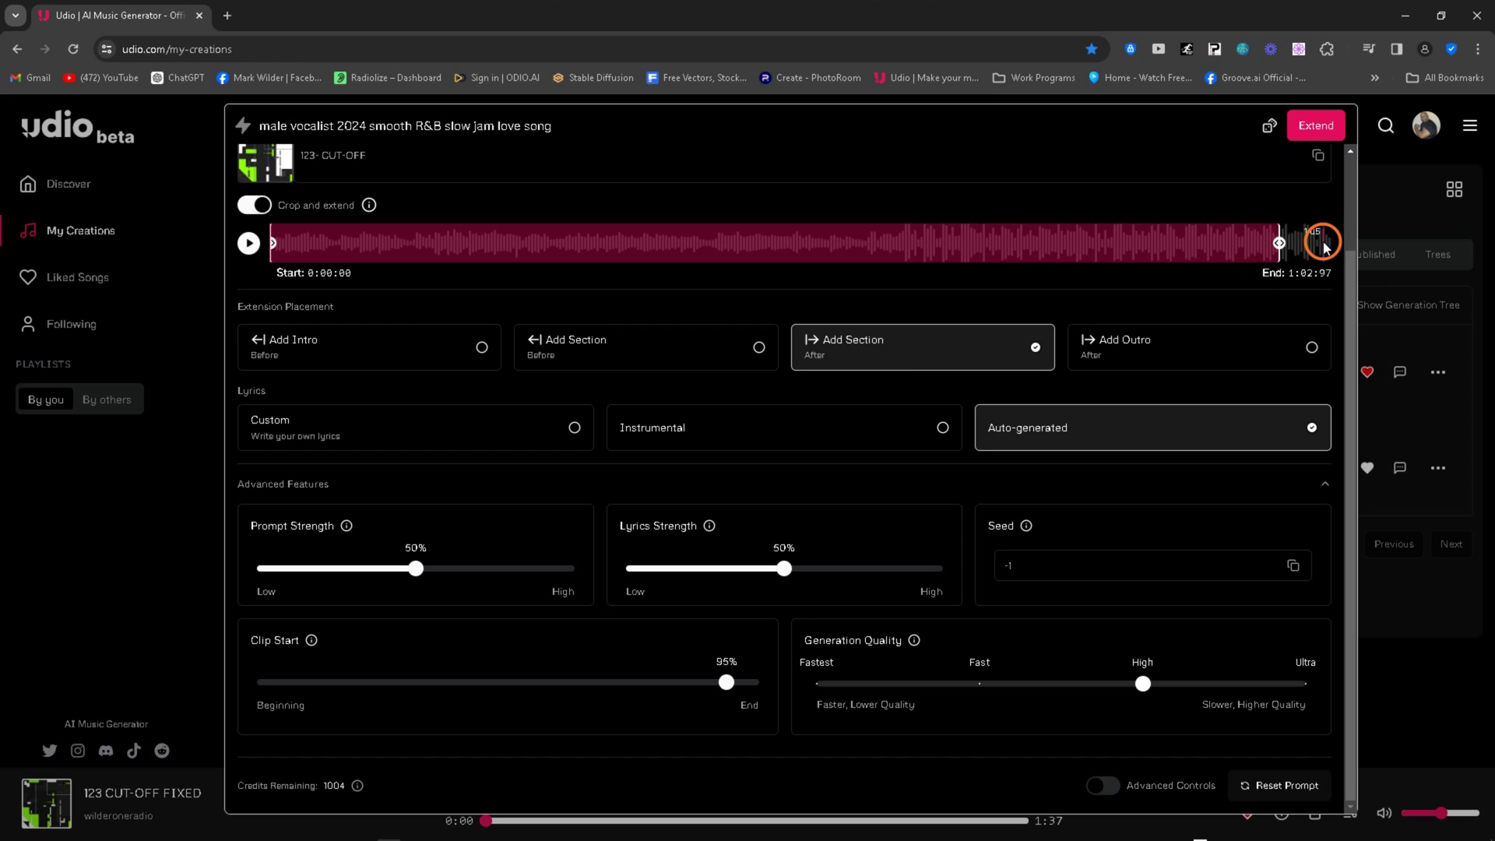
{"action": "left_click", "coordinate": [282, 424]}
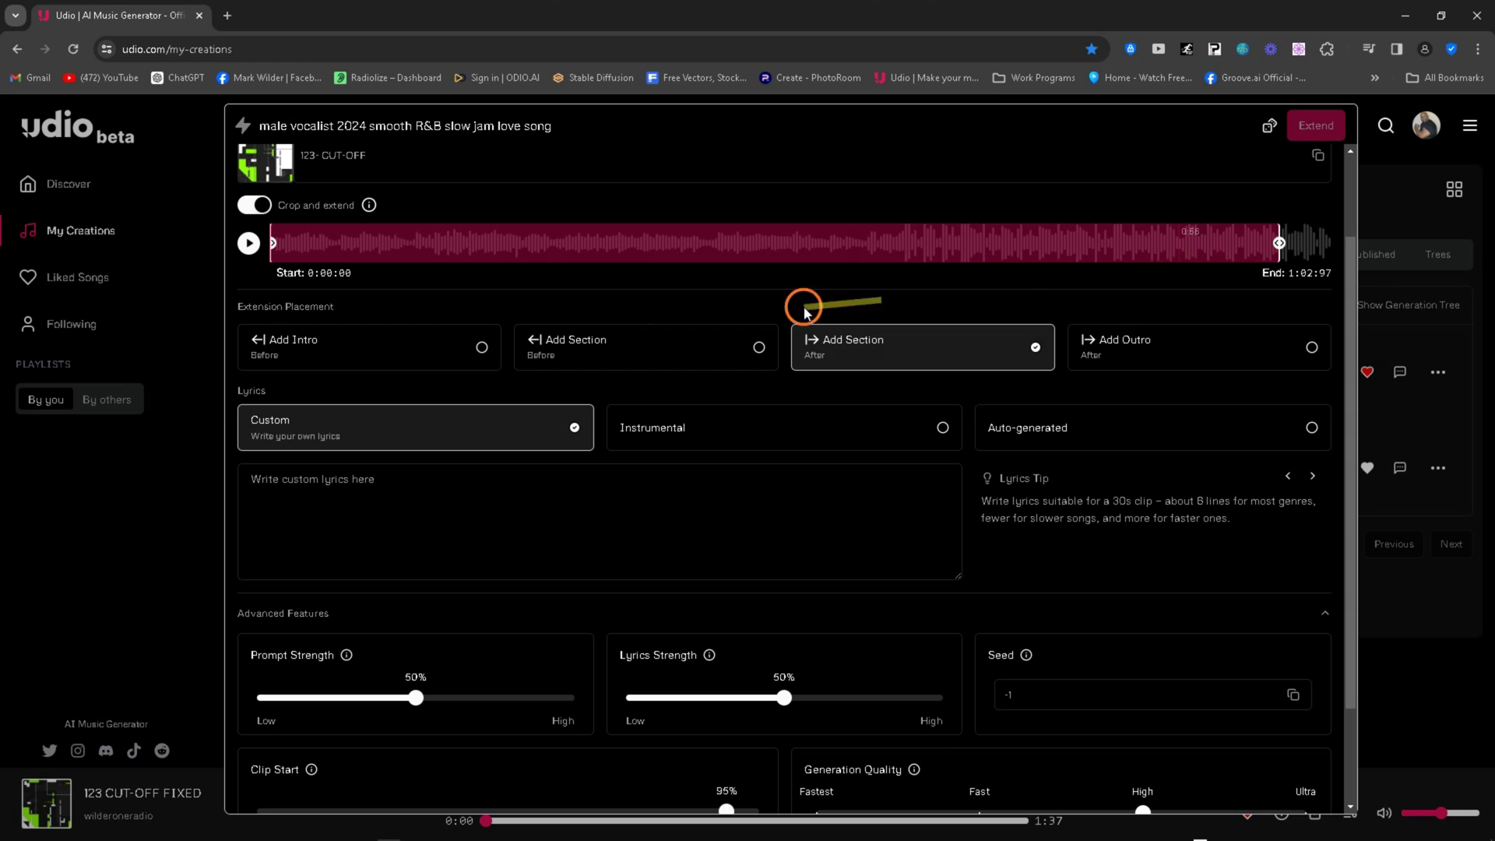
Step: Play 123 CUT-OFF FIXED from about 1:05, past the original cut-off, pausing at 1:07
{"action": "left_click", "coordinate": [78, 232]}
{"action": "mouse_move", "coordinate": [325, 372]}
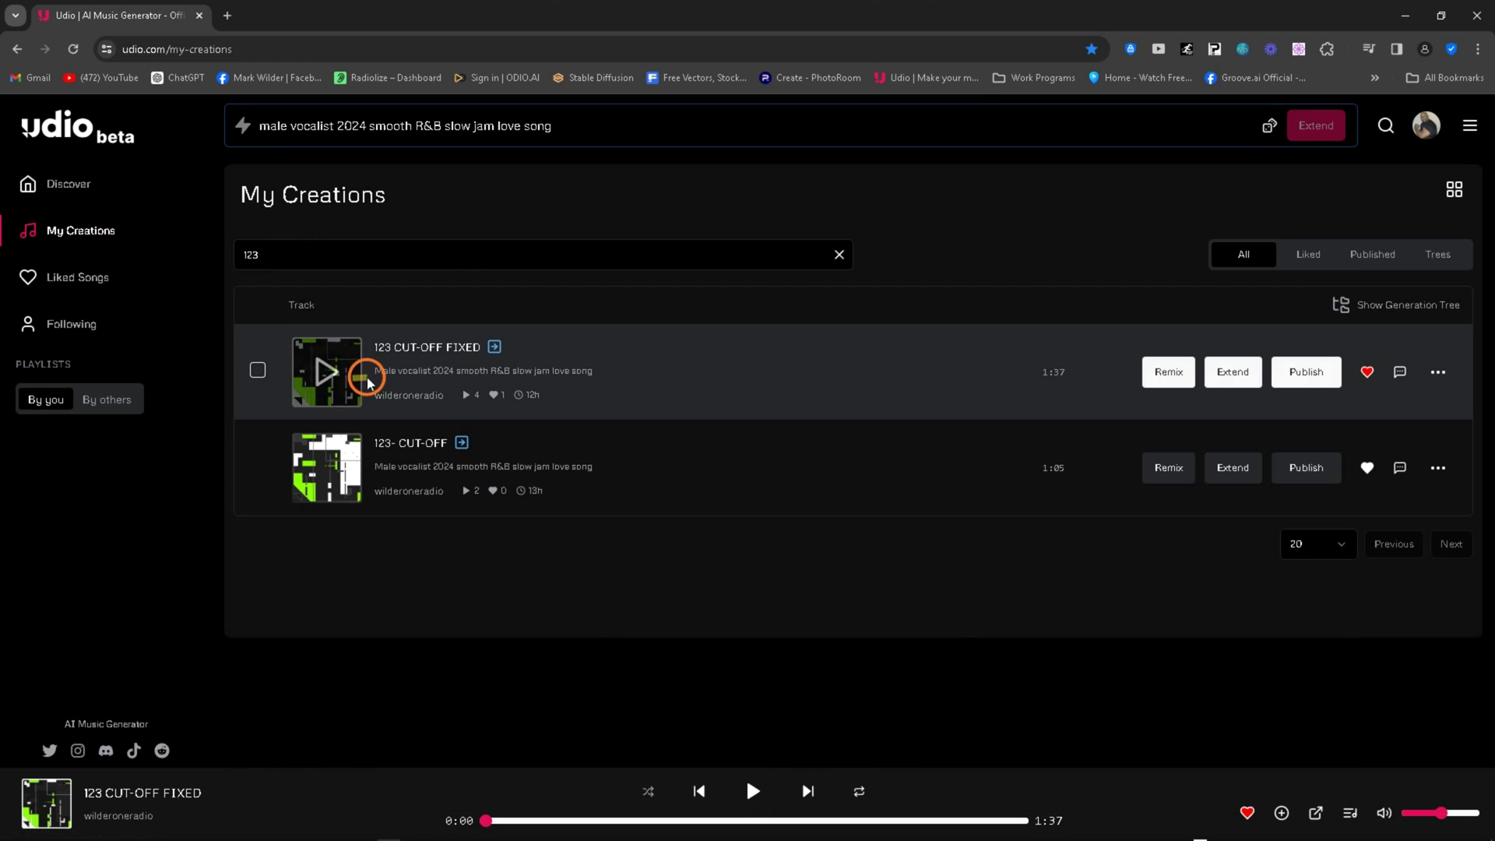
{"action": "left_click", "coordinate": [286, 367]}
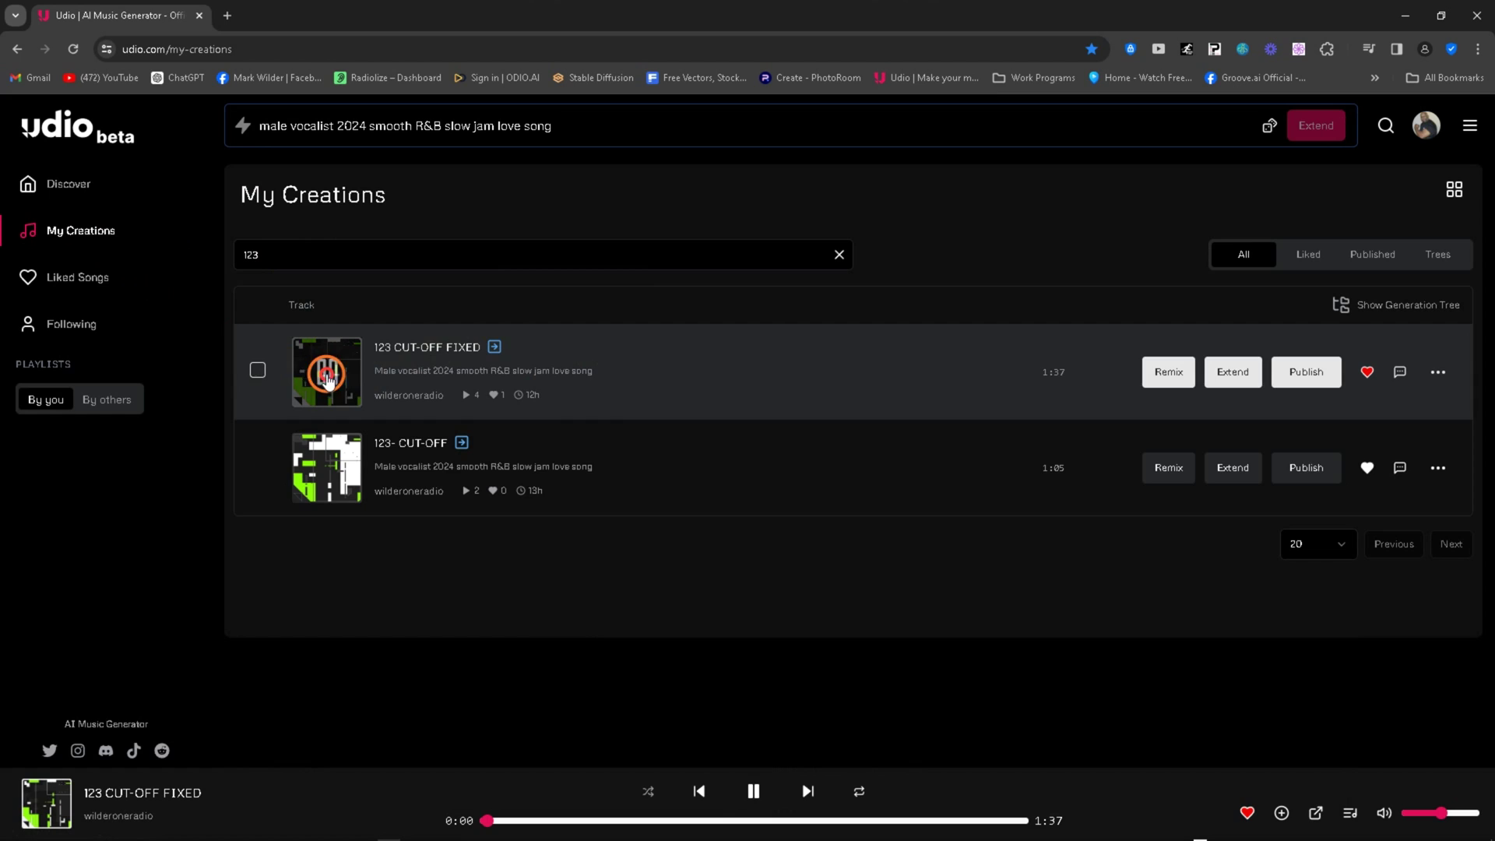
{"action": "left_click", "coordinate": [762, 821]}
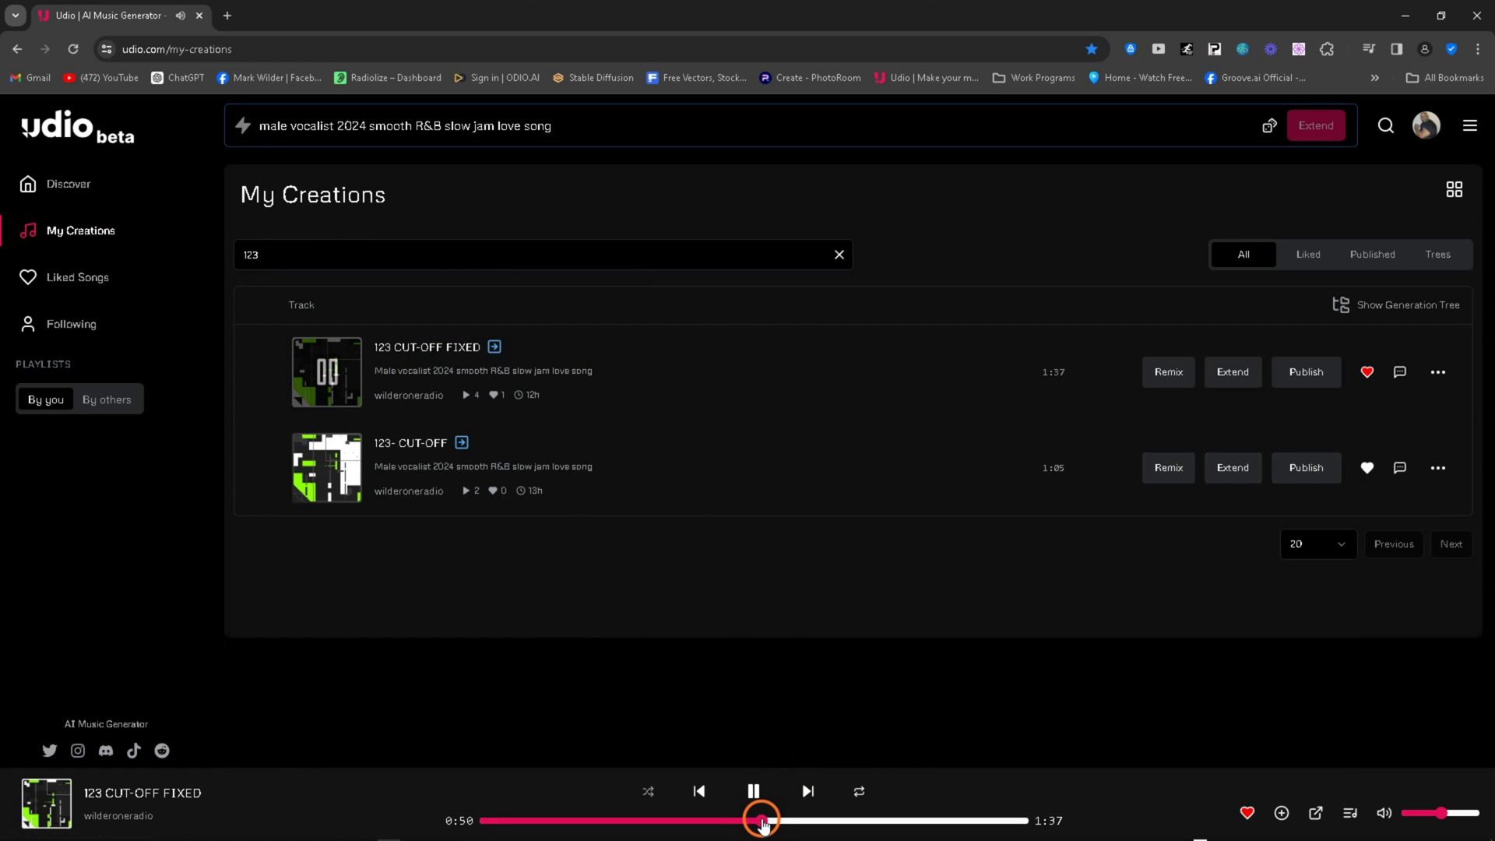
{"action": "mouse_move", "coordinate": [762, 823]}
{"action": "left_mouse_down"}
{"action": "mouse_move", "coordinate": [849, 827]}
{"action": "mouse_move", "coordinate": [816, 827]}
{"action": "left_mouse_up"}
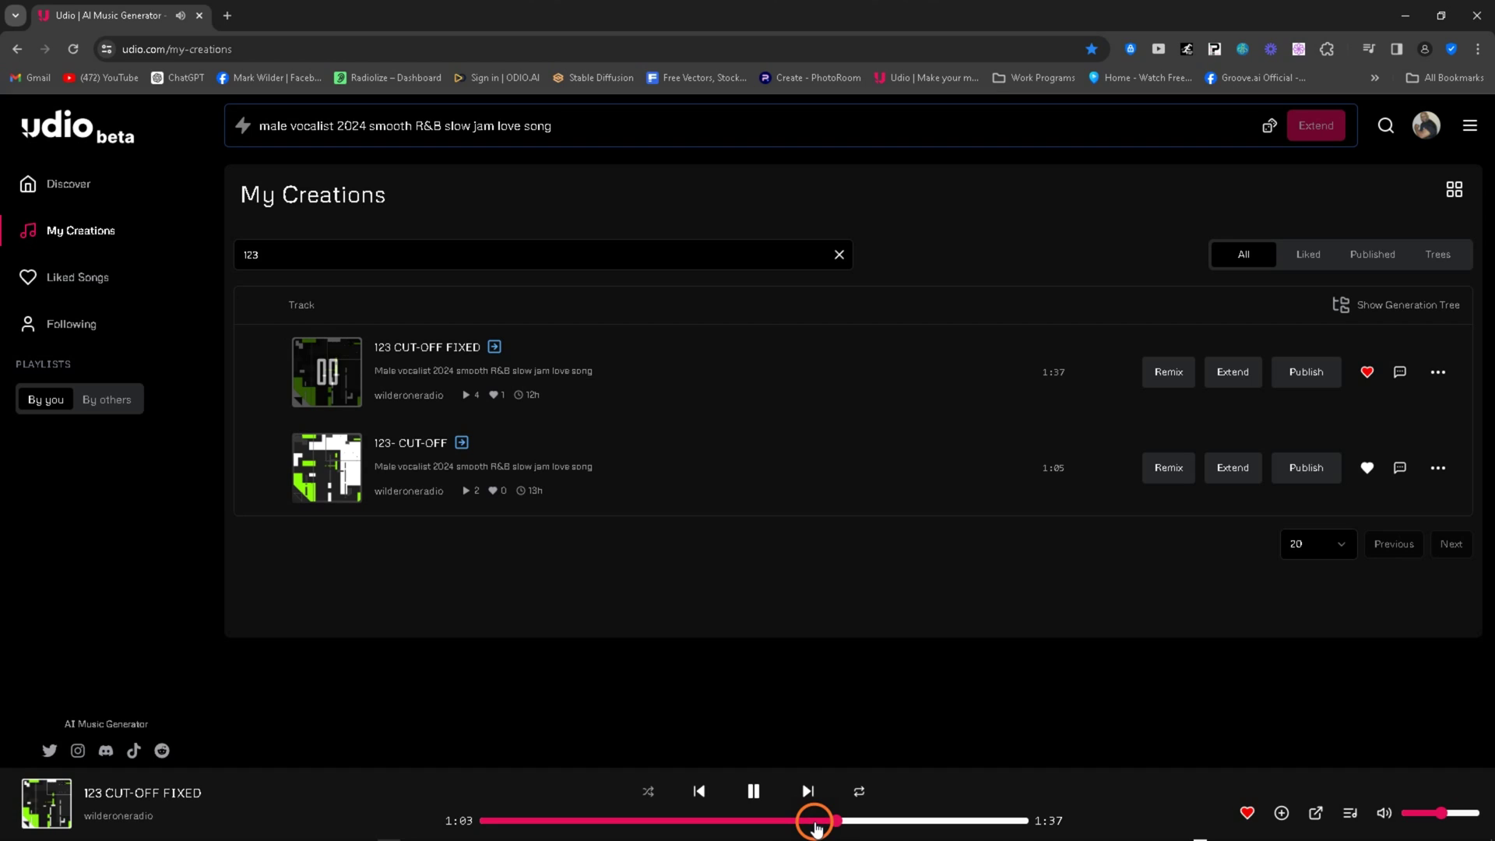
{"action": "left_click", "coordinate": [753, 793]}
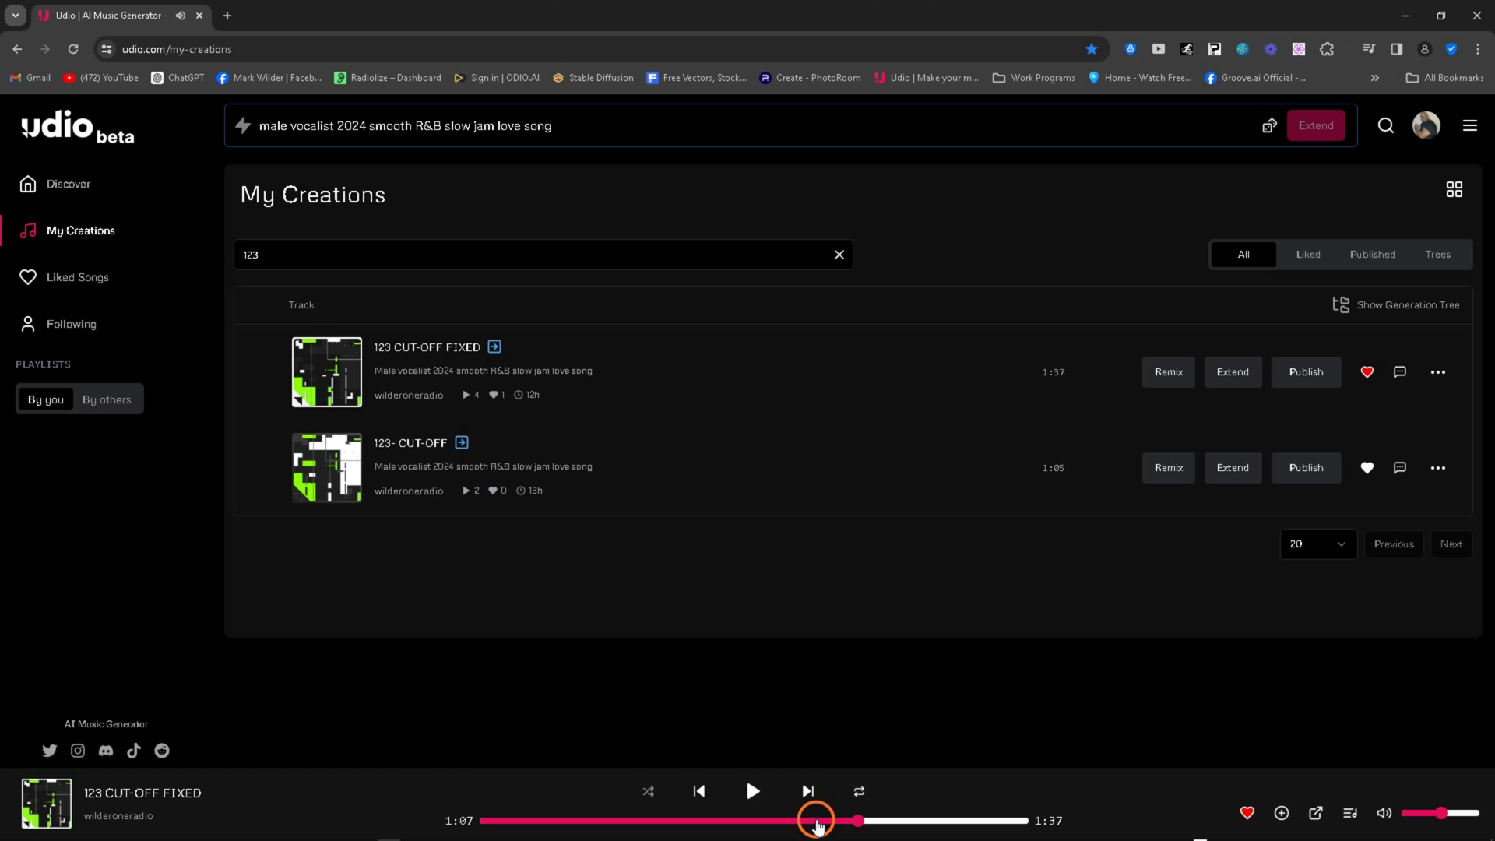
{"action": "mouse_move", "coordinate": [718, 385]}
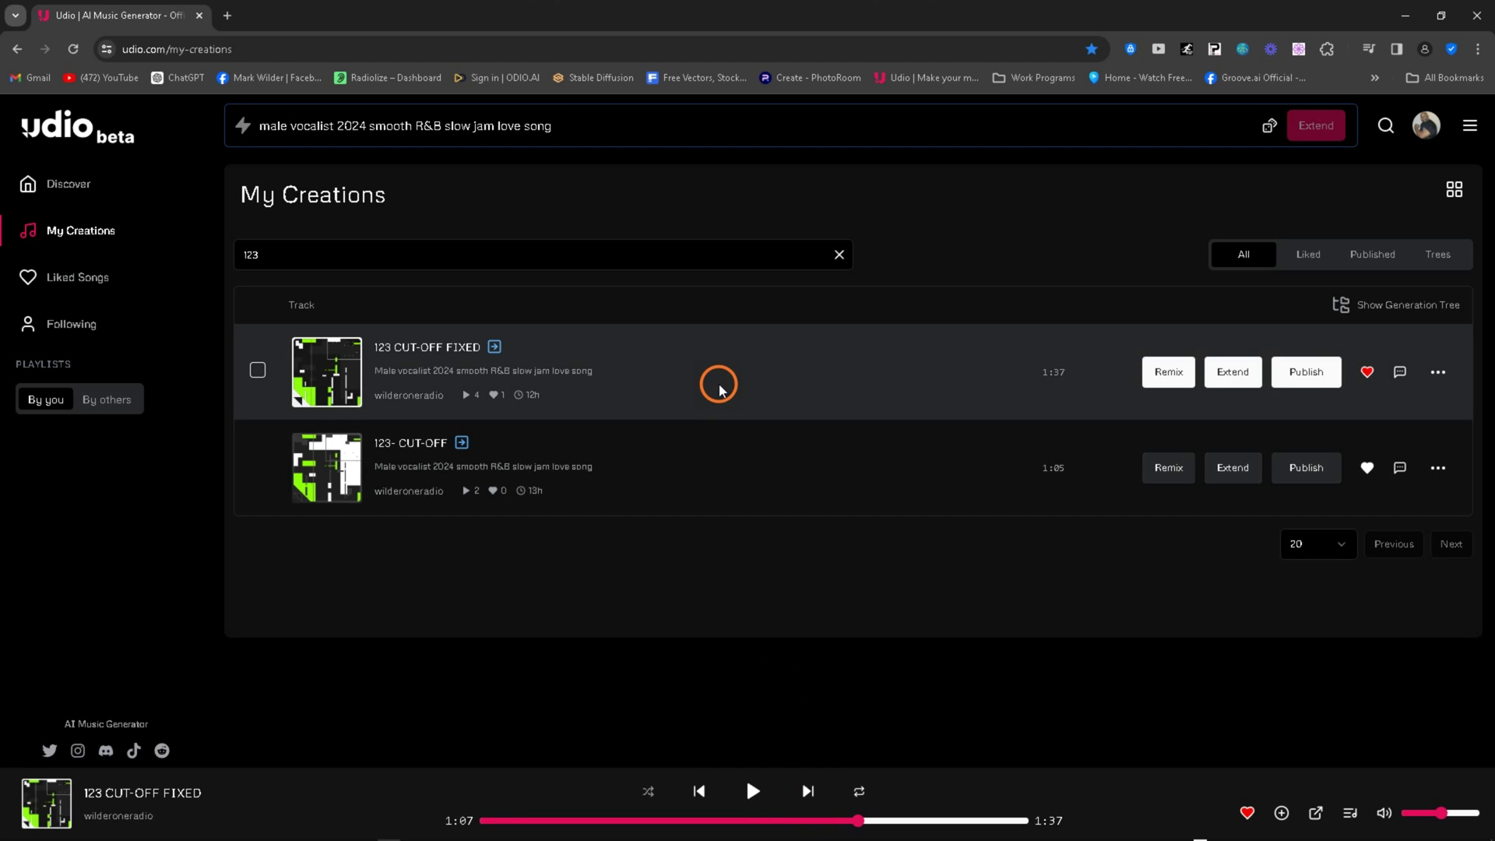
{"action": "left_click", "coordinate": [720, 387]}
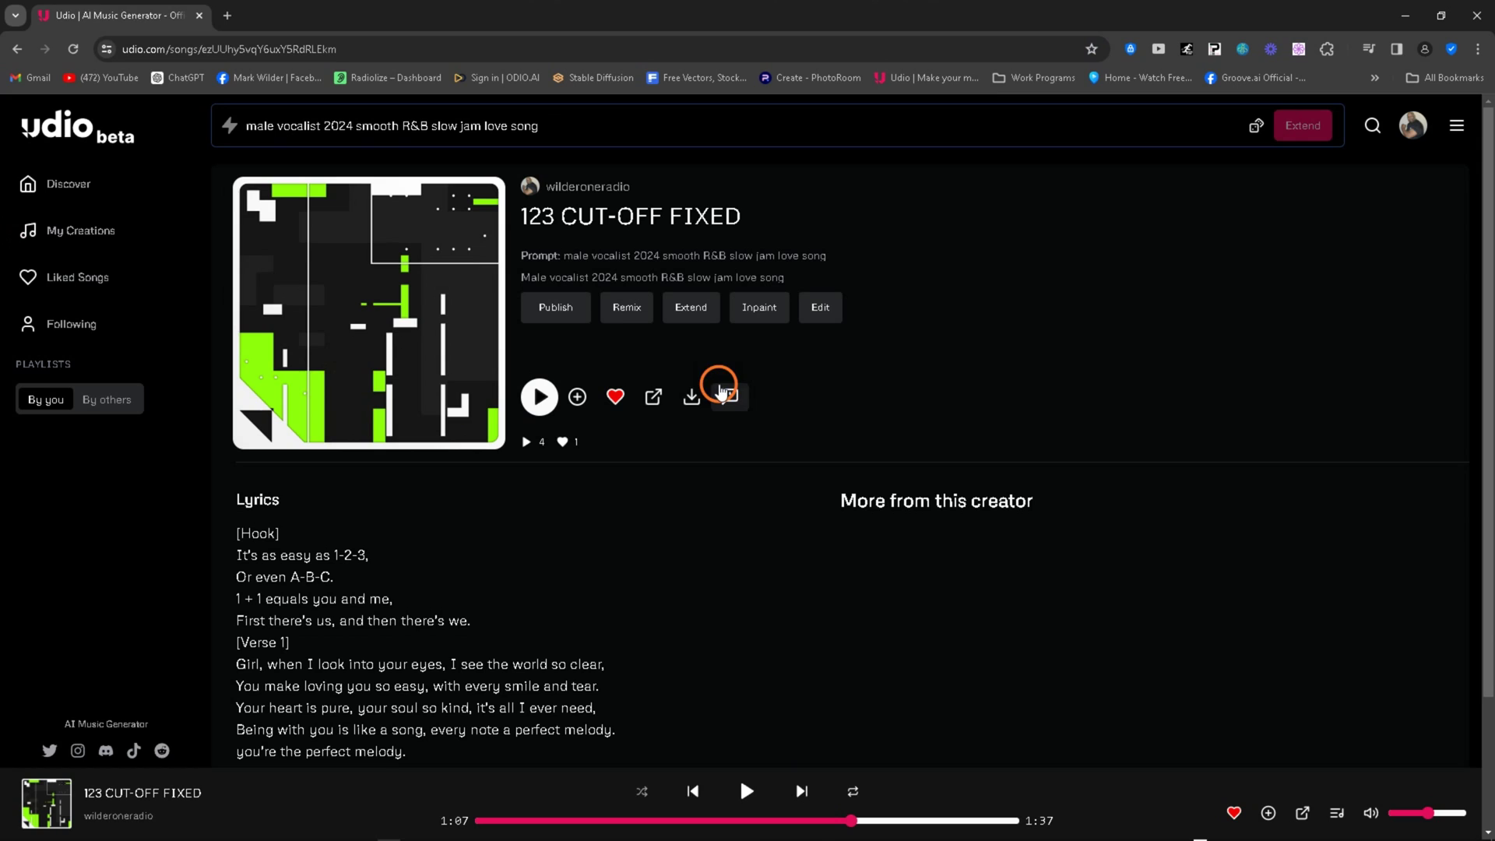
{"action": "scroll", "coordinate": [421, 599], "scroll_direction": "down", "scroll_amount": 2}
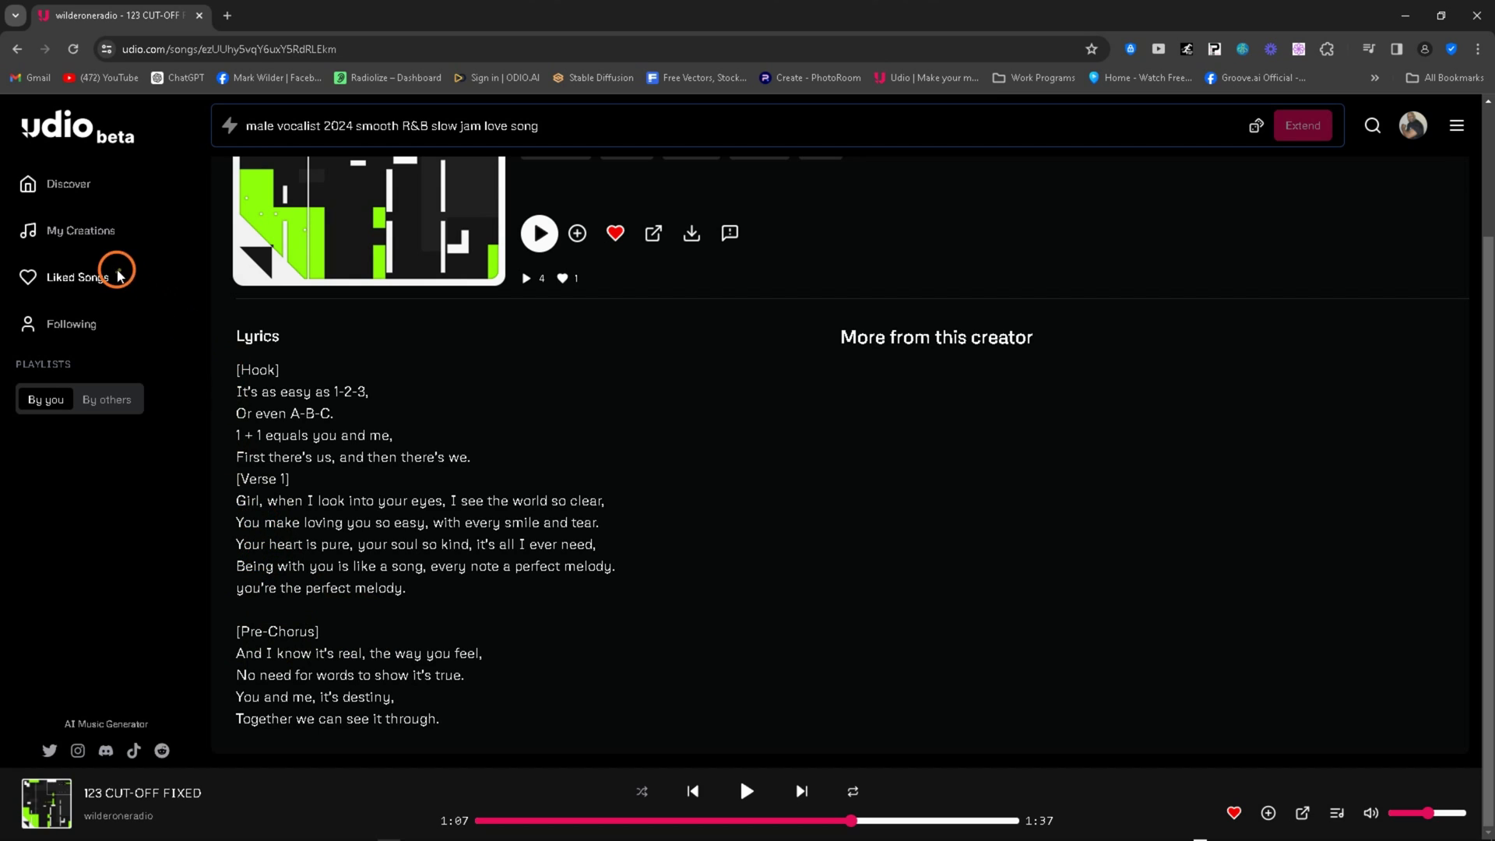
{"action": "left_click", "coordinate": [78, 233]}
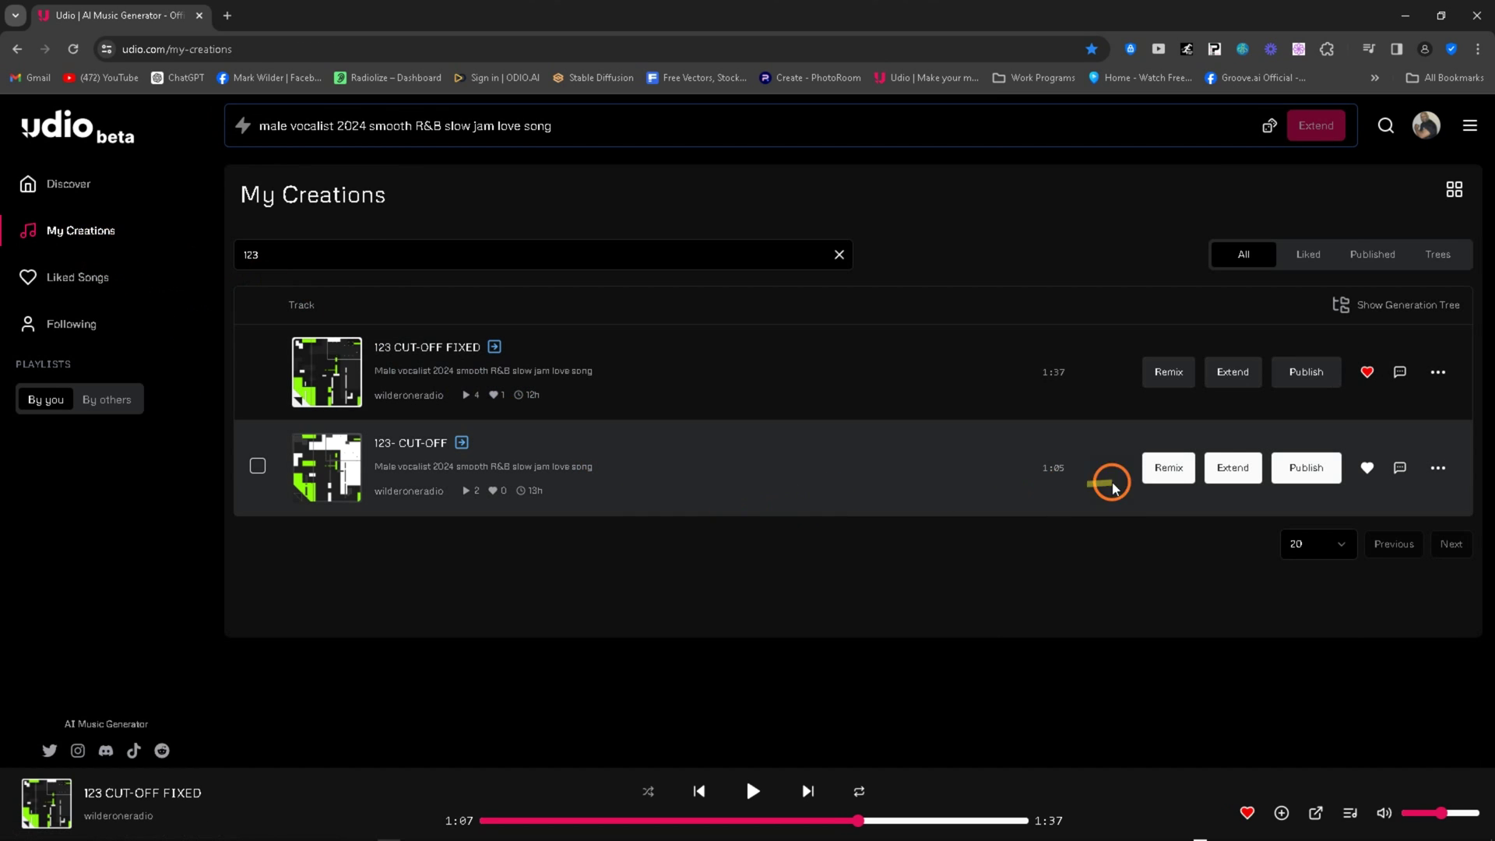
{"action": "left_click", "coordinate": [1221, 466]}
{"action": "scroll", "coordinate": [521, 572], "scroll_direction": "down", "scroll_amount": 3}
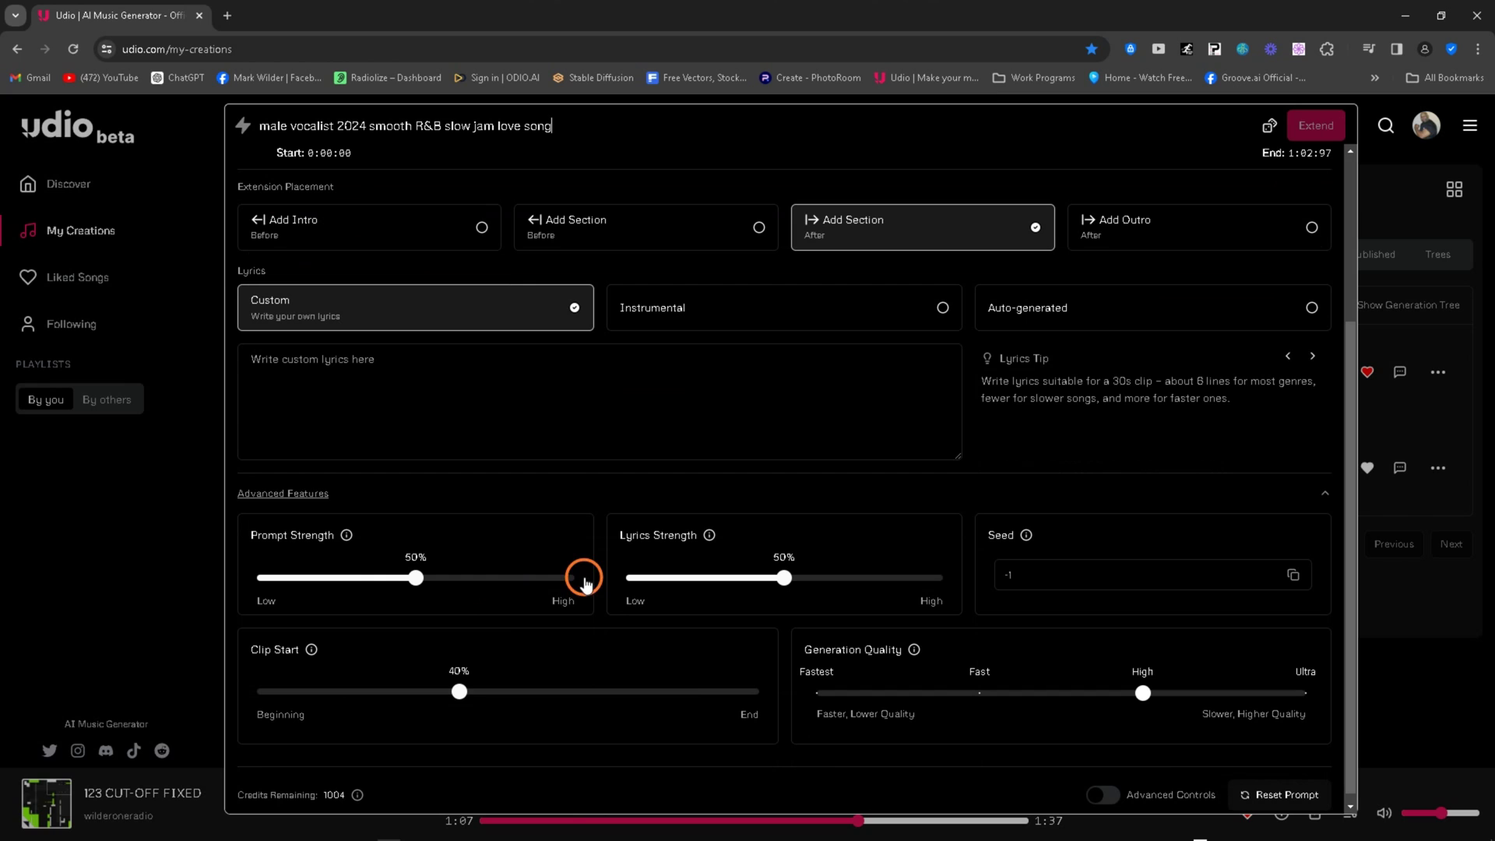
{"action": "left_click_drag", "start_coordinate": [466, 683], "coordinate": [732, 700]}
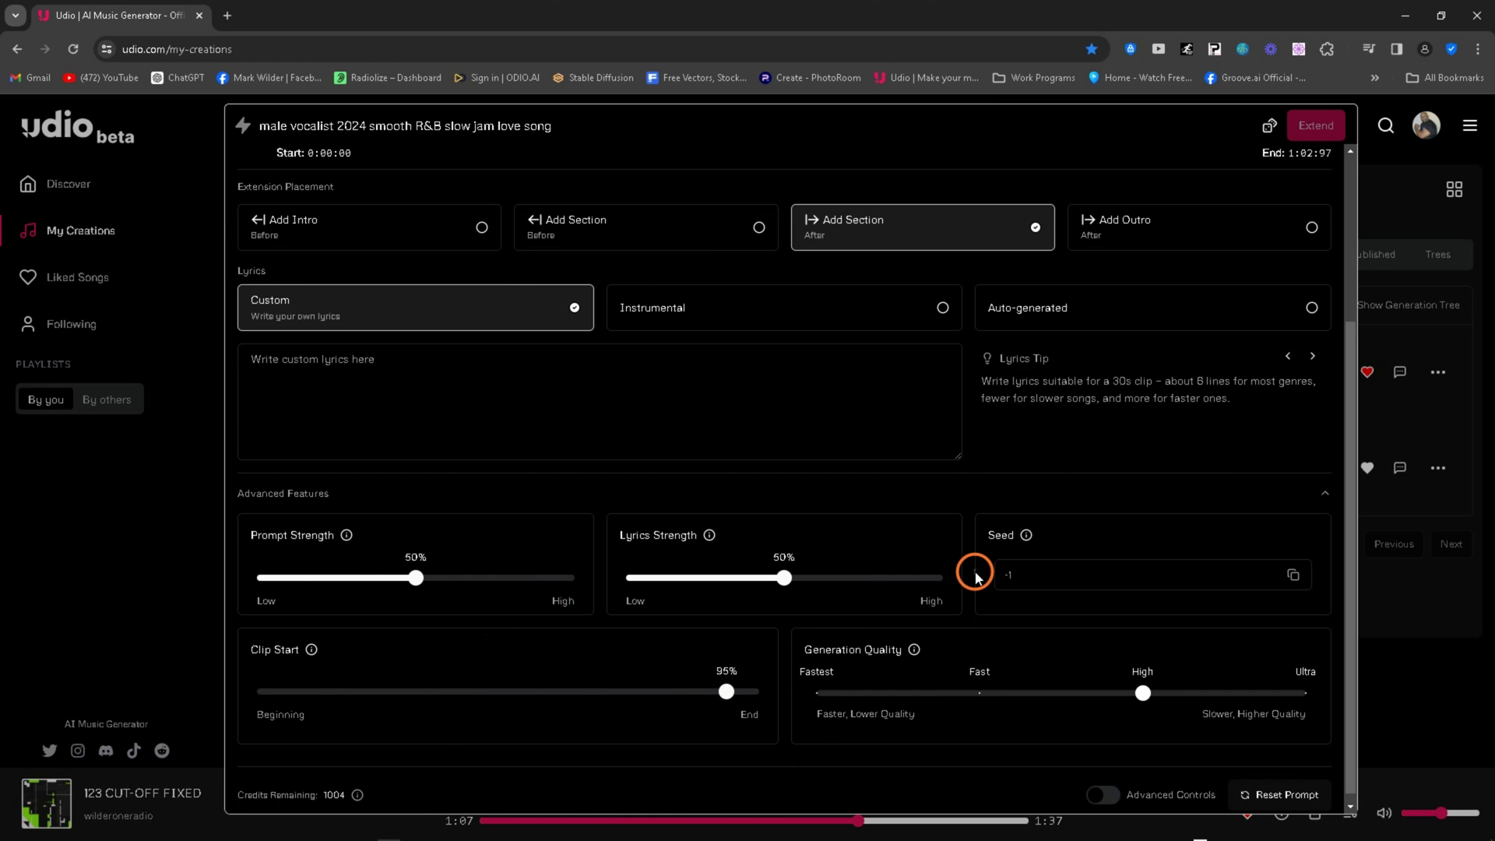
{"action": "scroll", "coordinate": [975, 572], "scroll_direction": "up", "scroll_amount": 3}
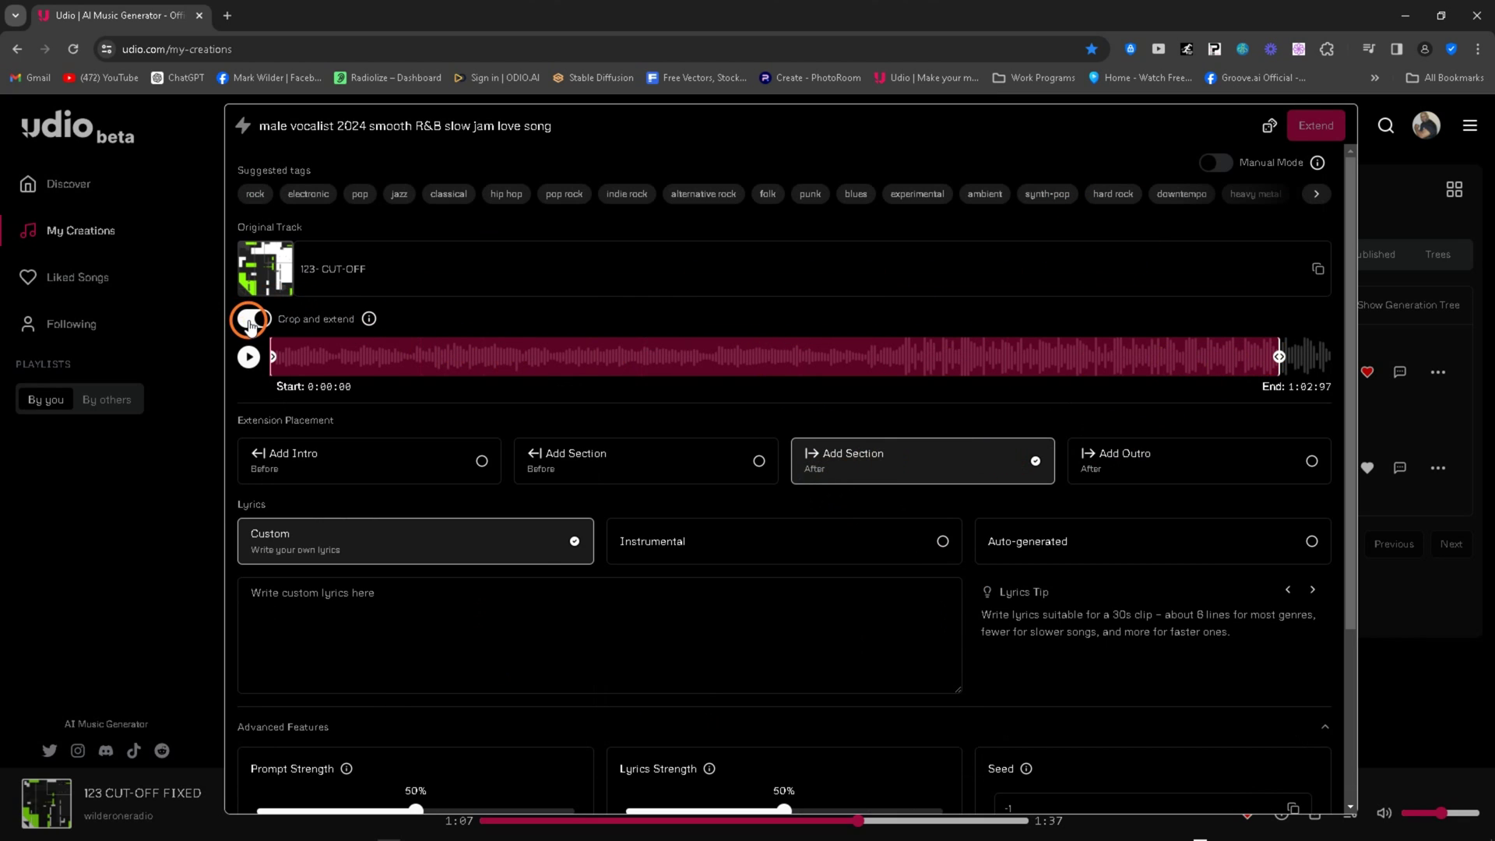
{"action": "left_click", "coordinate": [249, 320]}
{"action": "mouse_move", "coordinate": [736, 357]}
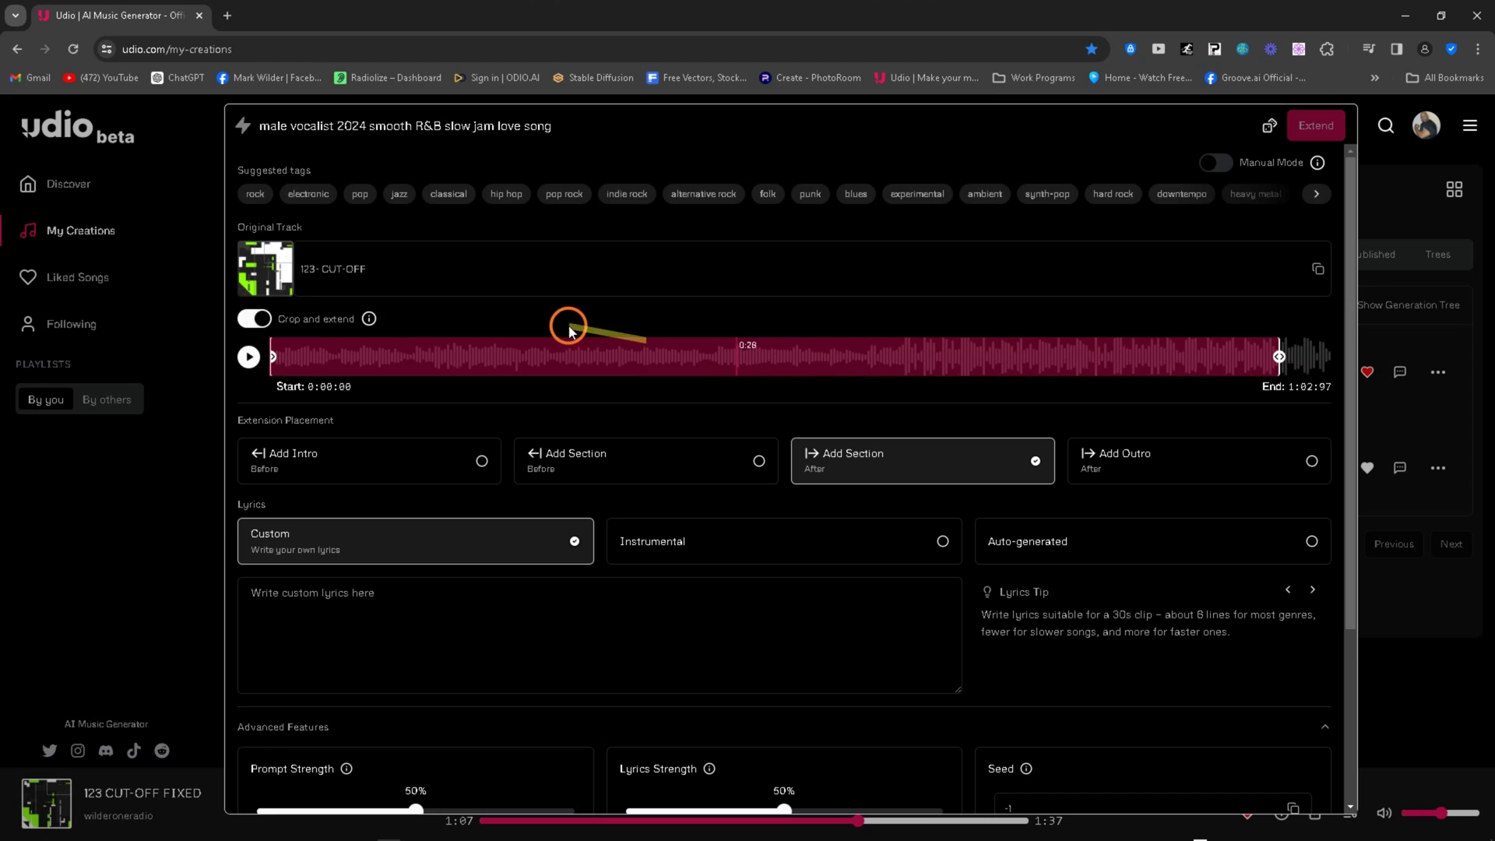
{"action": "left_click", "coordinate": [114, 231]}
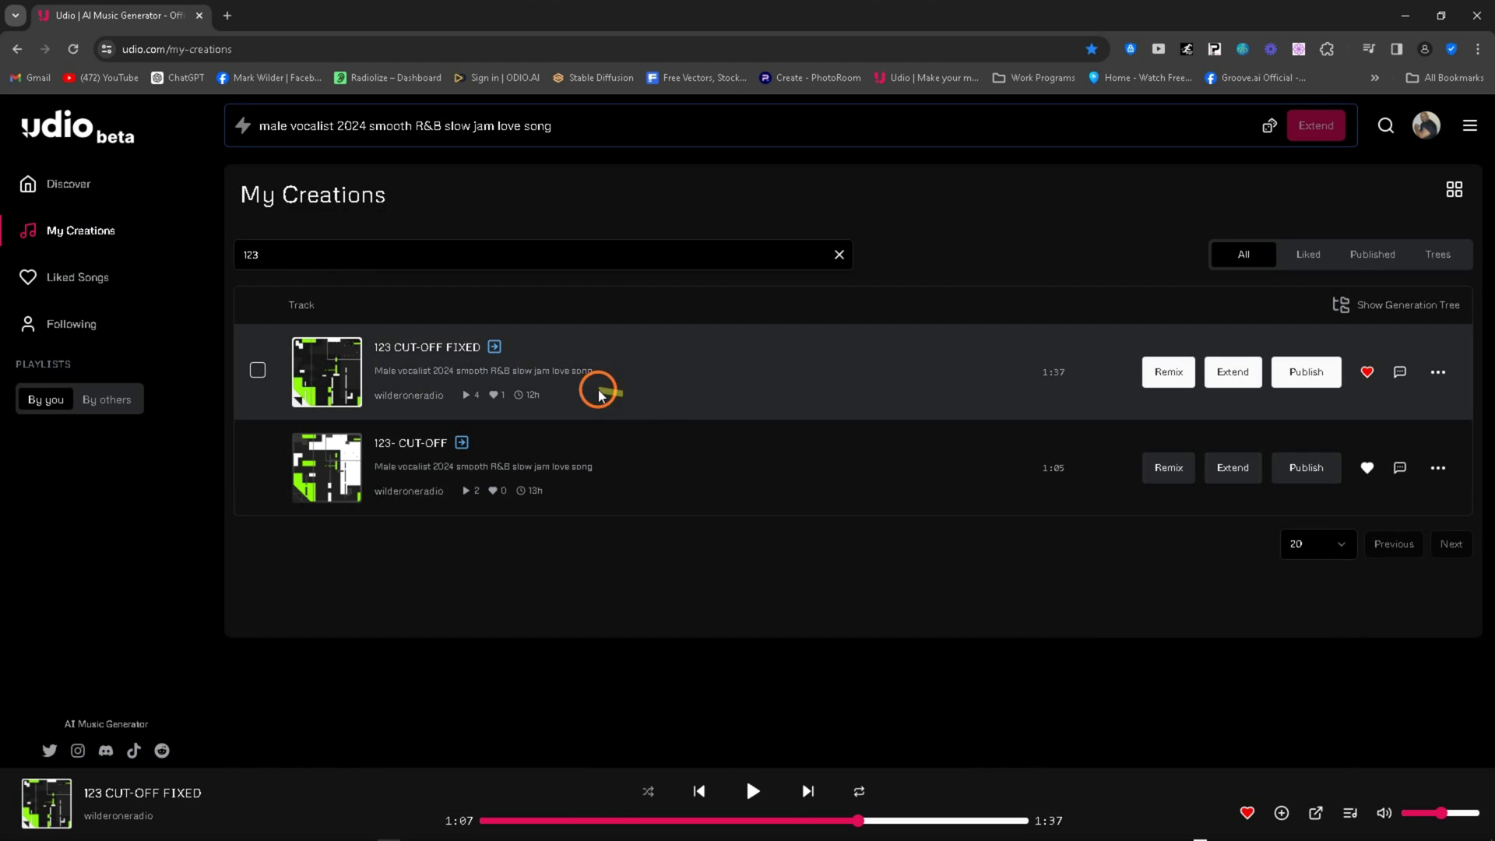
Step: Replay 123 CUT-OFF FIXED from about 1:01 and pause it at 1:09
{"action": "left_click", "coordinate": [327, 372]}
{"action": "left_click_drag", "start_coordinate": [935, 816], "coordinate": [830, 824]}
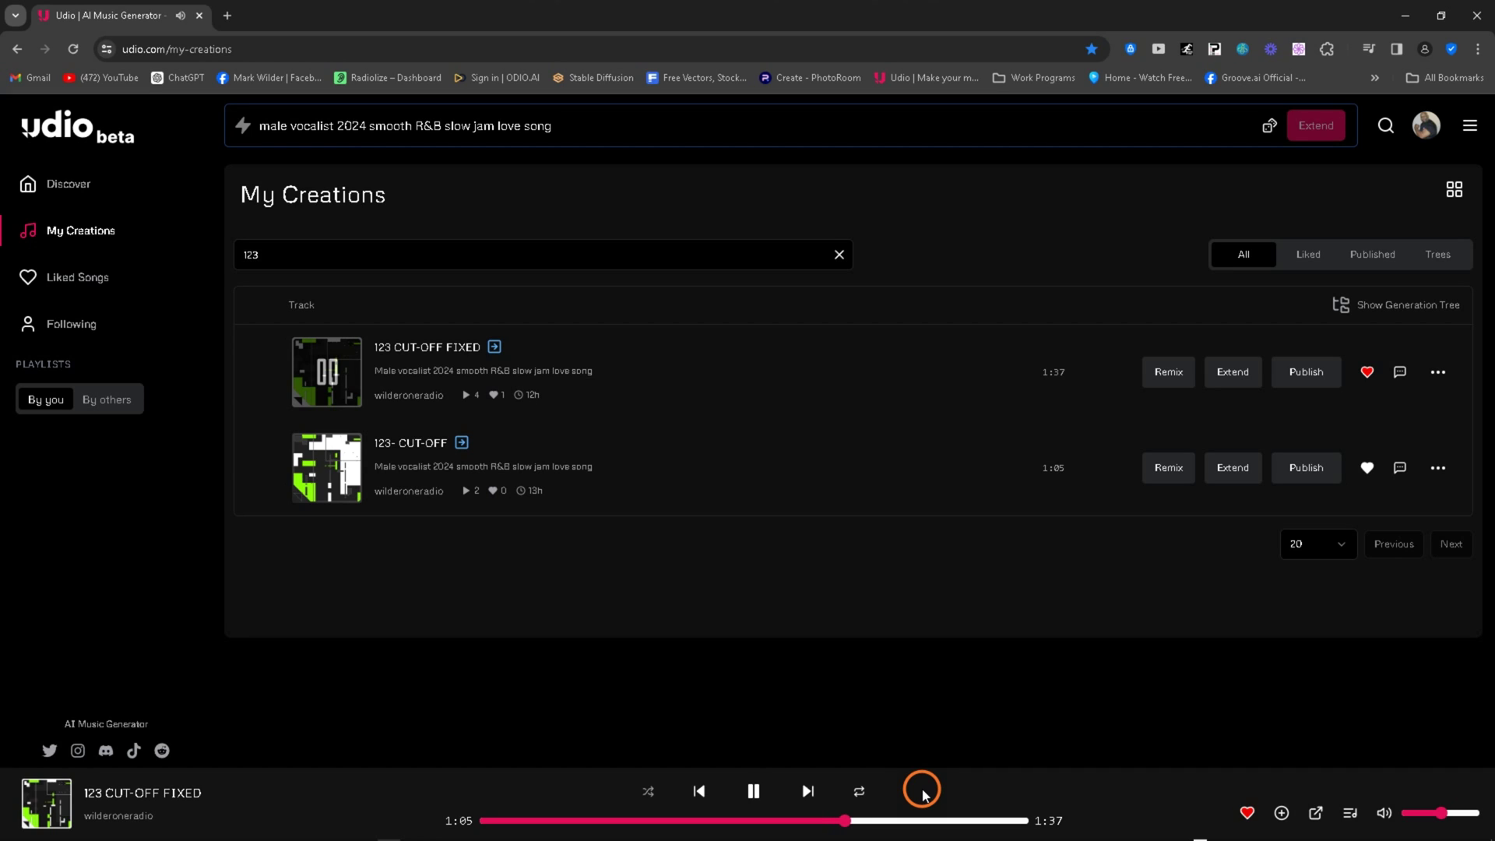
{"action": "left_click", "coordinate": [753, 795]}
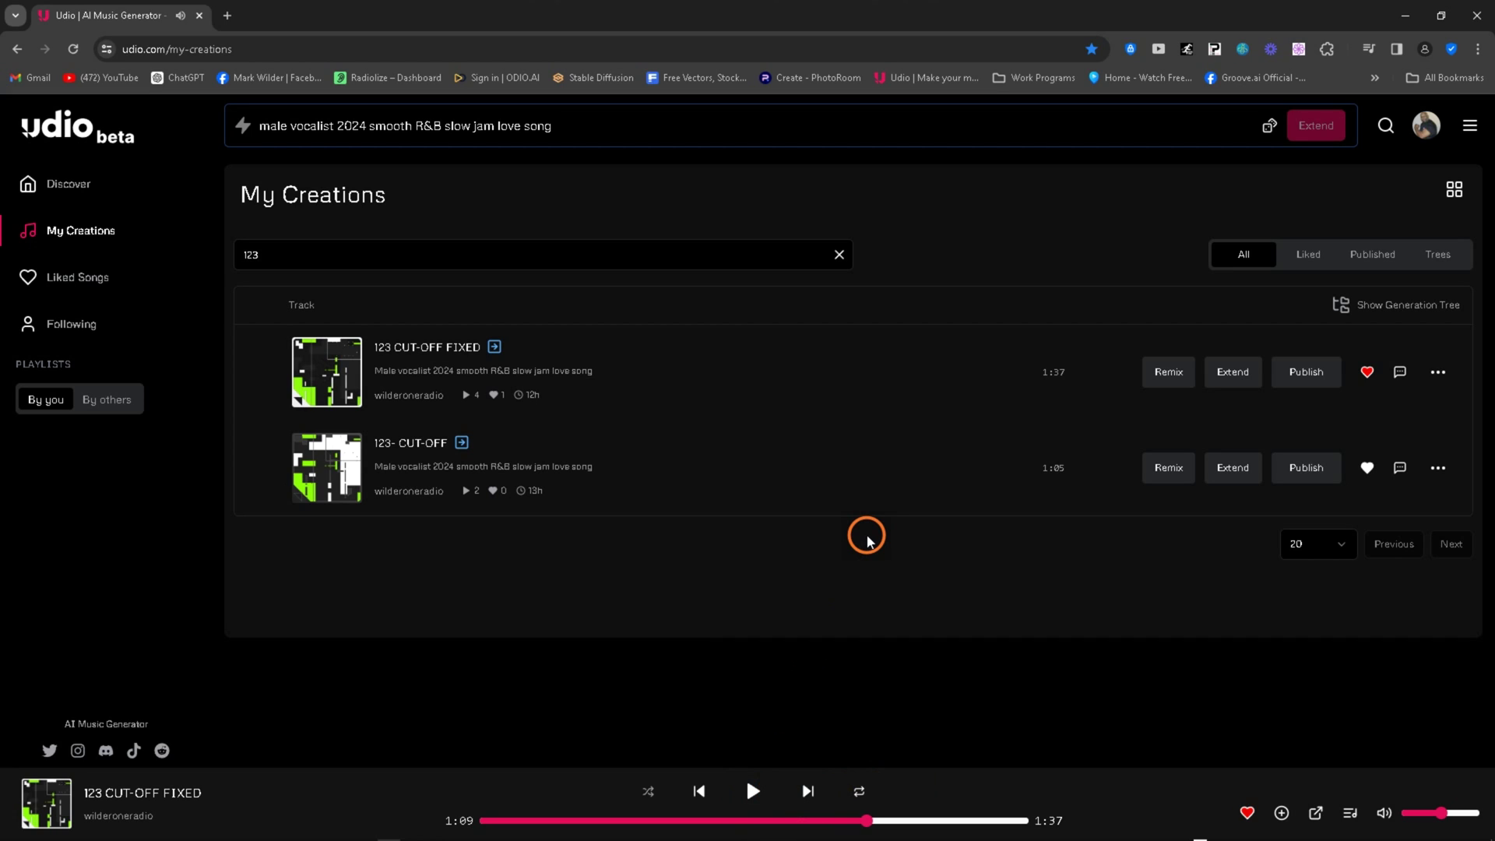